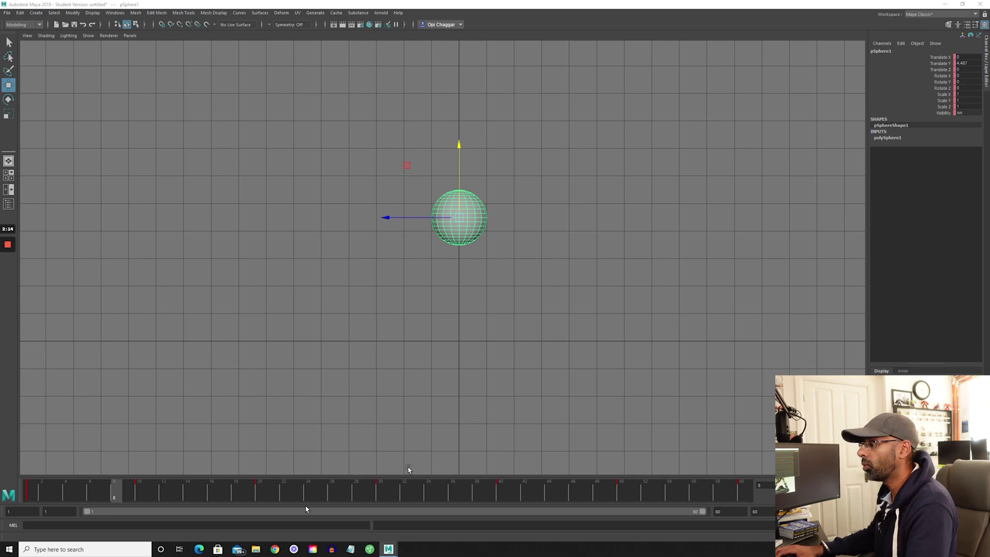
Play back the sphere's keyframed bouncing animation along Translate Y.
{"action": "key", "text": "alt+v"}
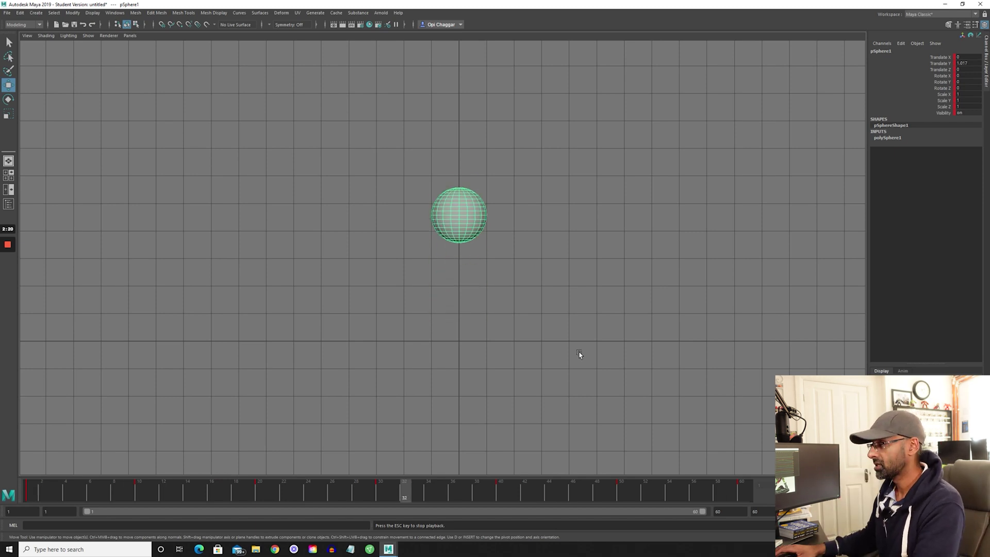
Stop playback, isolate and frame the Translate Y curve, and test then undo a tangent tilt at frame 10.
{"action": "key", "text": "Escape"}
{"action": "left_click_drag", "start_coordinate": [988, 129], "coordinate": [326, 60]}
{"action": "left_click", "coordinate": [134, 122]}
{"action": "key", "text": "f"}
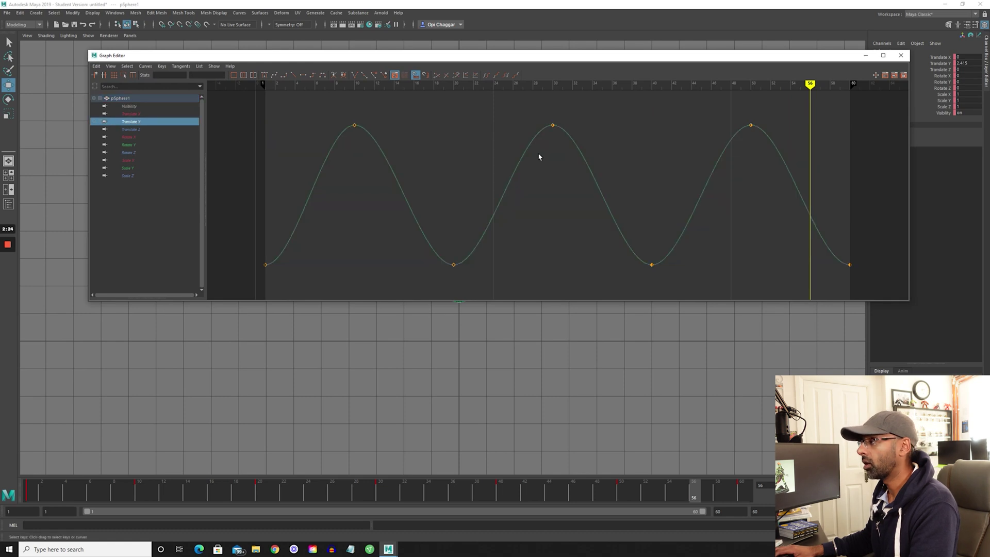
{"action": "left_click_drag", "start_coordinate": [337, 121], "coordinate": [297, 133]}
{"action": "mouse_move", "coordinate": [318, 147]}
{"action": "middle_mouse_down"}
{"action": "mouse_move", "coordinate": [323, 129]}
{"action": "mouse_move", "coordinate": [329, 150]}
{"action": "middle_mouse_up"}
{"action": "key", "text": "ctrl+z"}
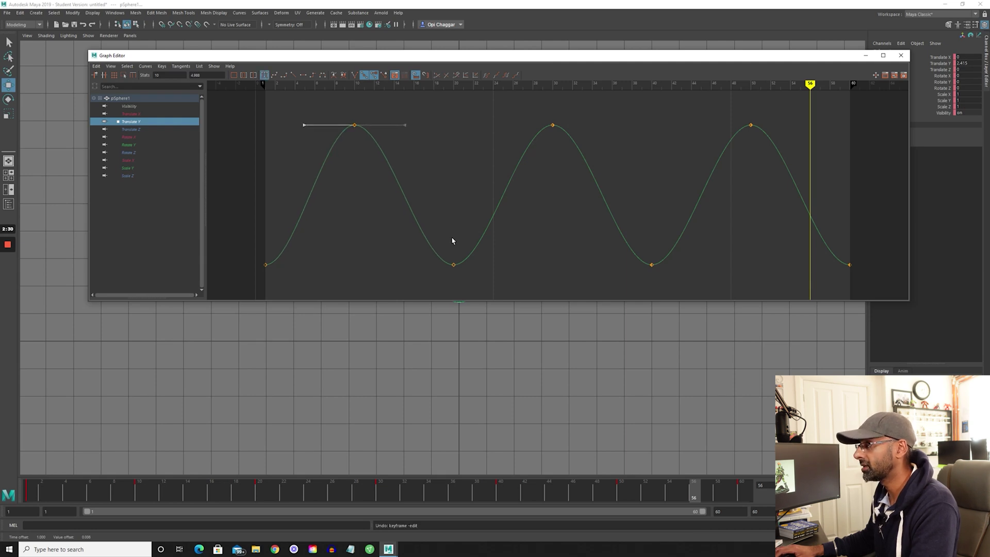
Make all Translate Y keys stepped and play the animation to see the stepped motion.
{"action": "left_click_drag", "start_coordinate": [489, 285], "coordinate": [441, 213]}
{"action": "left_click", "coordinate": [445, 216]}
{"action": "left_click_drag", "start_coordinate": [320, 105], "coordinate": [399, 157]}
{"action": "left_click_drag", "start_coordinate": [252, 109], "coordinate": [860, 289]}
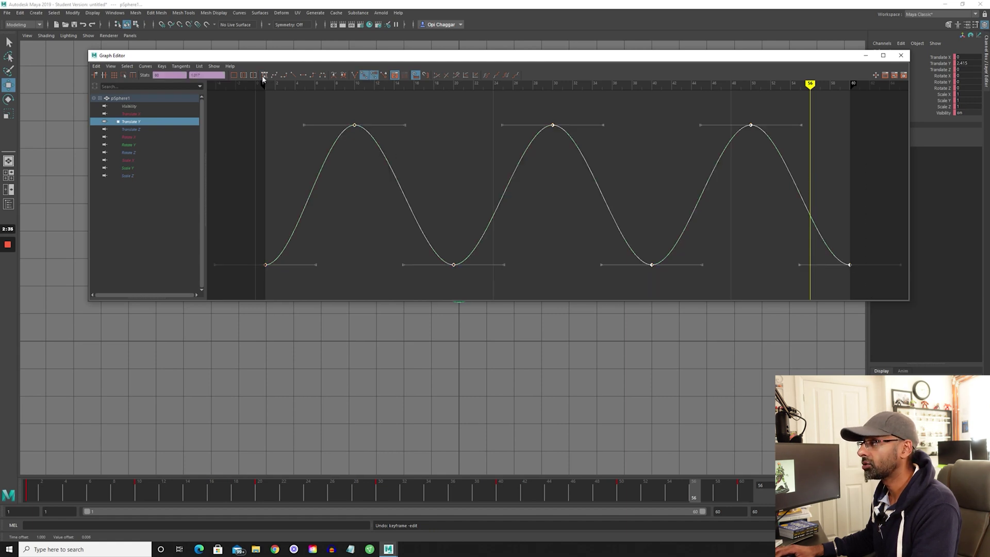
{"action": "left_click", "coordinate": [312, 74]}
{"action": "left_click", "coordinate": [397, 164]}
{"action": "key", "text": "a"}
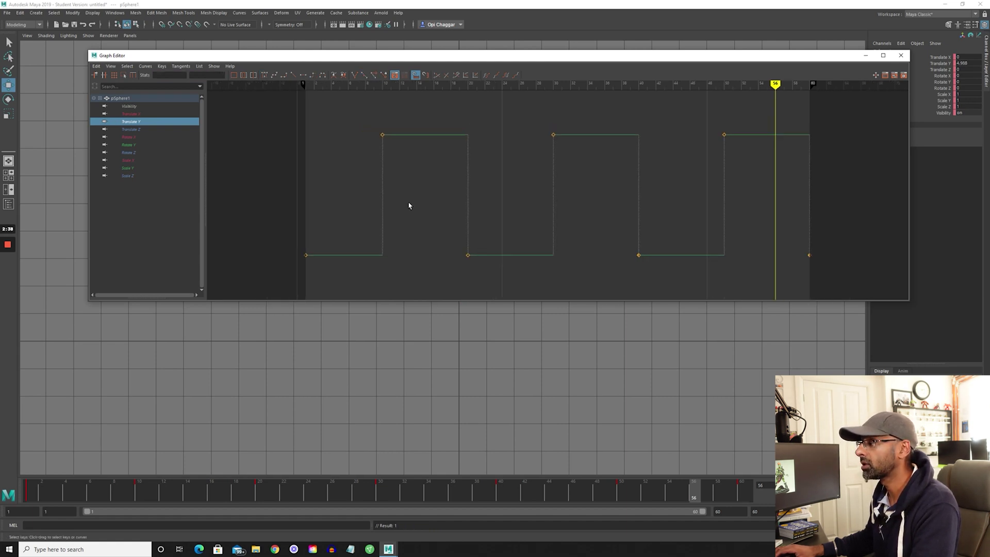
{"action": "key", "text": "alt+v"}
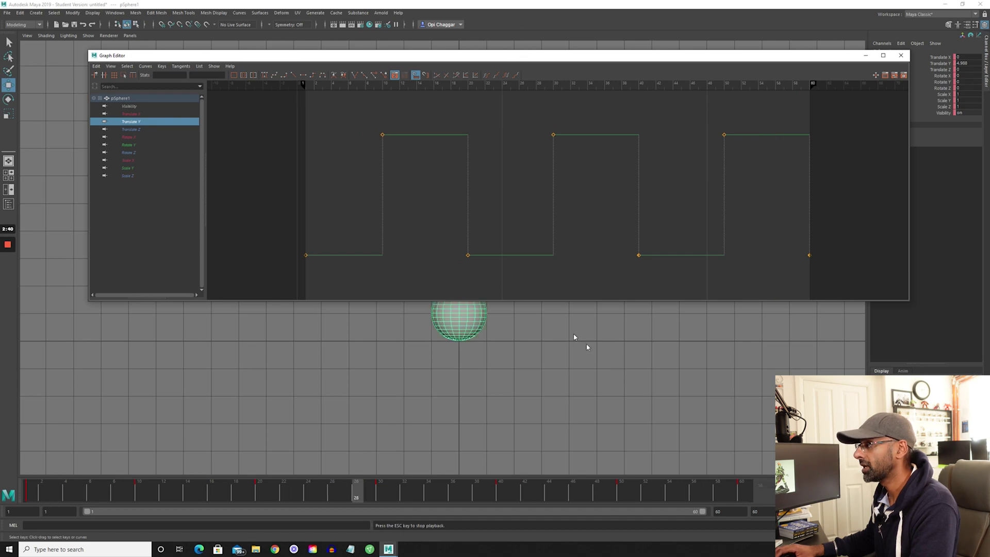
Stop playback and give every Translate Y key smooth spline tangents.
{"action": "left_click_drag", "start_coordinate": [203, 55], "coordinate": [476, 61]}
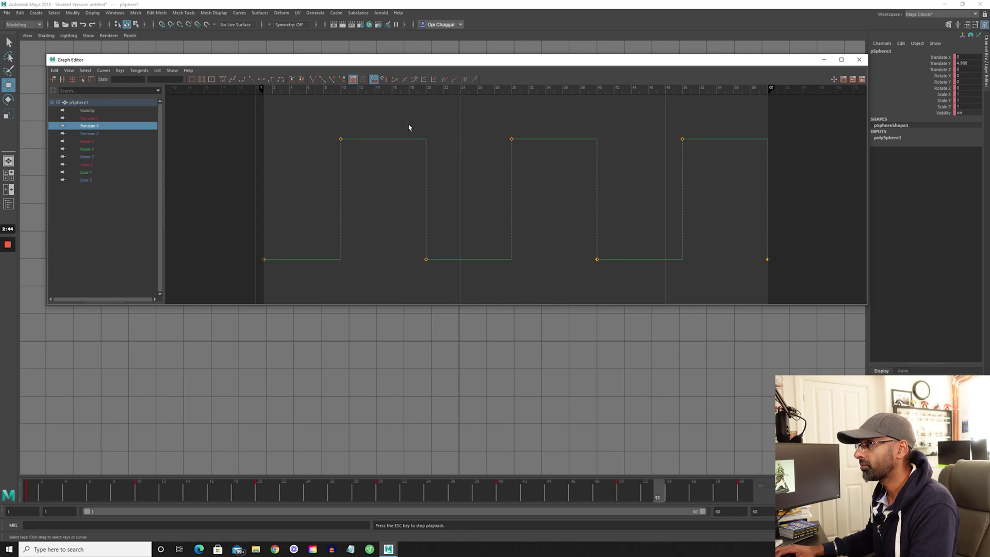
{"action": "key", "text": "Escape"}
{"action": "left_click_drag", "start_coordinate": [255, 109], "coordinate": [792, 298]}
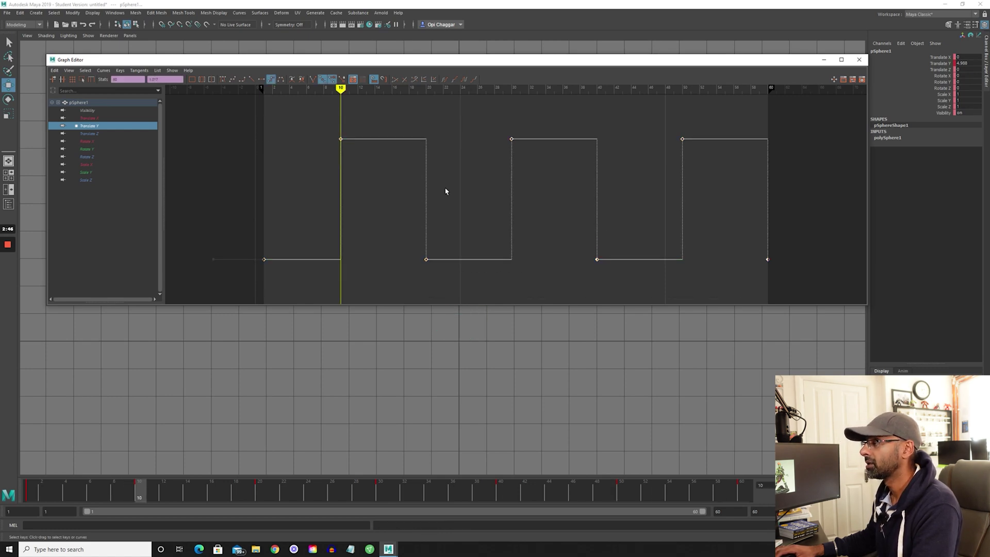
{"action": "left_click", "coordinate": [234, 80]}
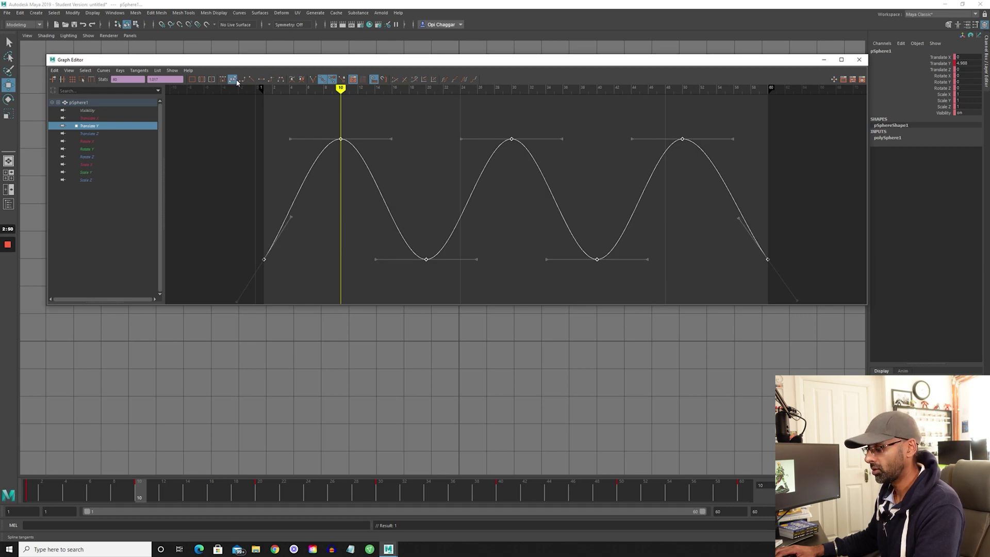
Try linear tangents on the curve, undo them, and flatten the frame-10 key.
{"action": "key", "text": "ctrl+z"}
{"action": "left_click", "coordinate": [252, 80]}
{"action": "key", "text": "ctrl+z"}
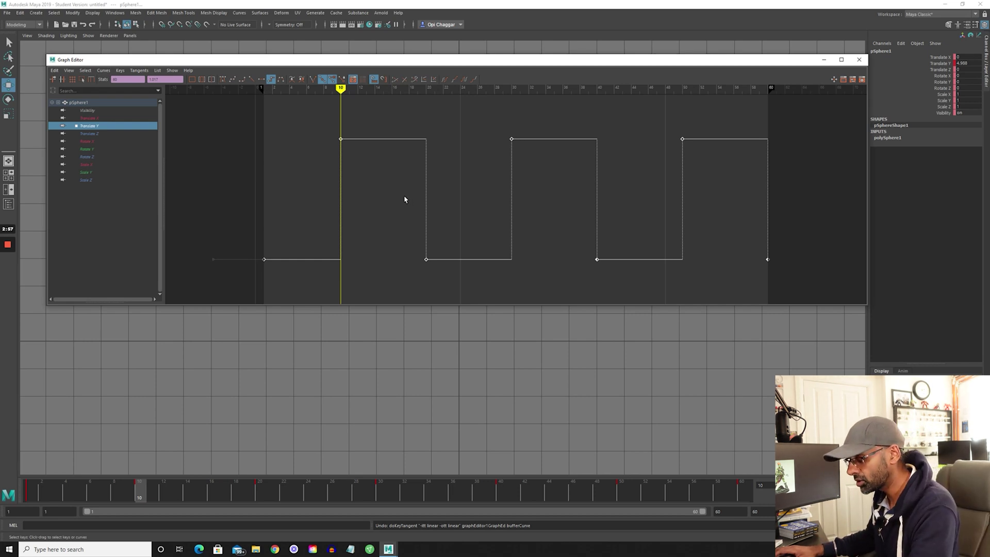
{"action": "left_click", "coordinate": [241, 128]}
{"action": "left_click_drag", "start_coordinate": [256, 117], "coordinate": [357, 157]}
{"action": "key", "text": "f"}
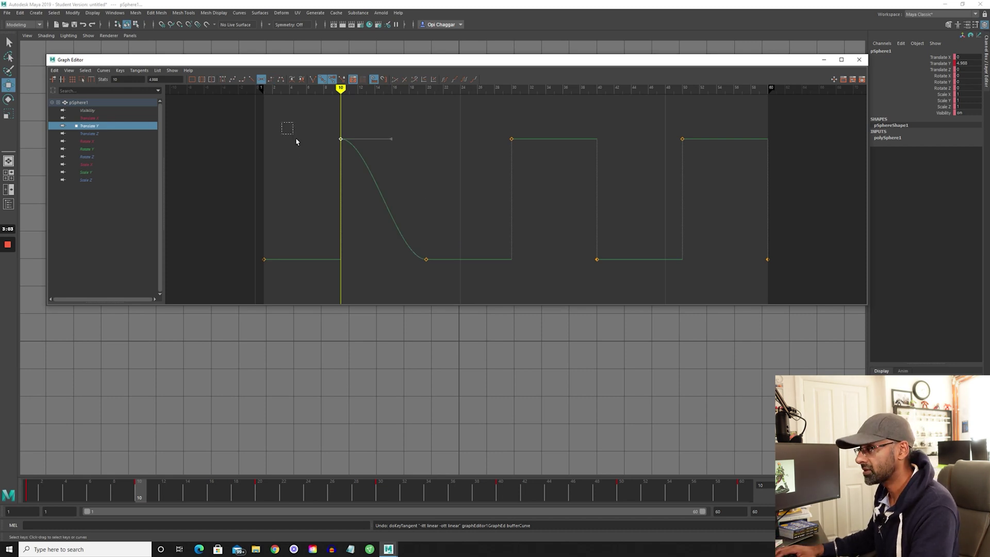
Flatten the tangents of all seven keys, then undo the flattening.
{"action": "left_click_drag", "start_coordinate": [298, 144], "coordinate": [299, 144]}
{"action": "left_click_drag", "start_coordinate": [212, 105], "coordinate": [795, 305]}
{"action": "key", "text": "f"}
{"action": "left_click", "coordinate": [431, 171]}
{"action": "left_click_drag", "start_coordinate": [224, 122], "coordinate": [808, 276]}
{"action": "key", "text": "ctrl+z"}
Reselect all keys and restore smooth spline tangents on the curve.
{"action": "left_click_drag", "start_coordinate": [252, 120], "coordinate": [866, 292]}
{"action": "left_click", "coordinate": [232, 79]}
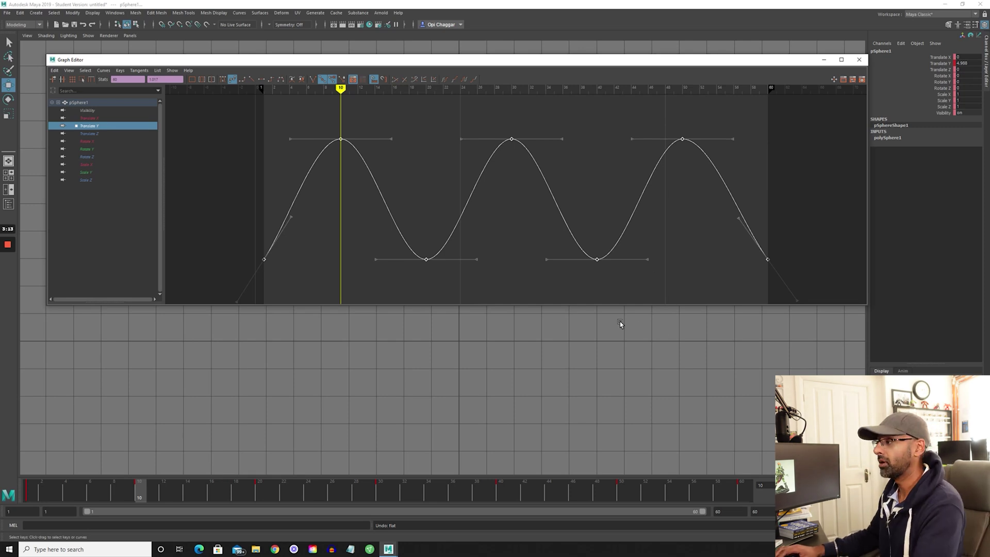
{"action": "left_click", "coordinate": [264, 172]}
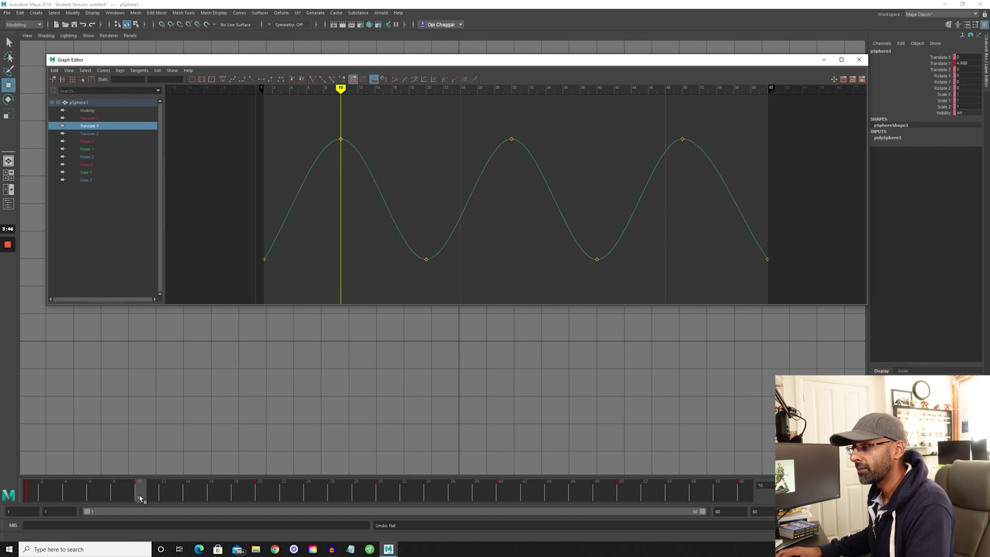
Return to frame 1, select the frame-10 key, and clear all Script Editor history.
{"action": "left_click", "coordinate": [140, 497]}
{"action": "key", "text": "alt+shift+v"}
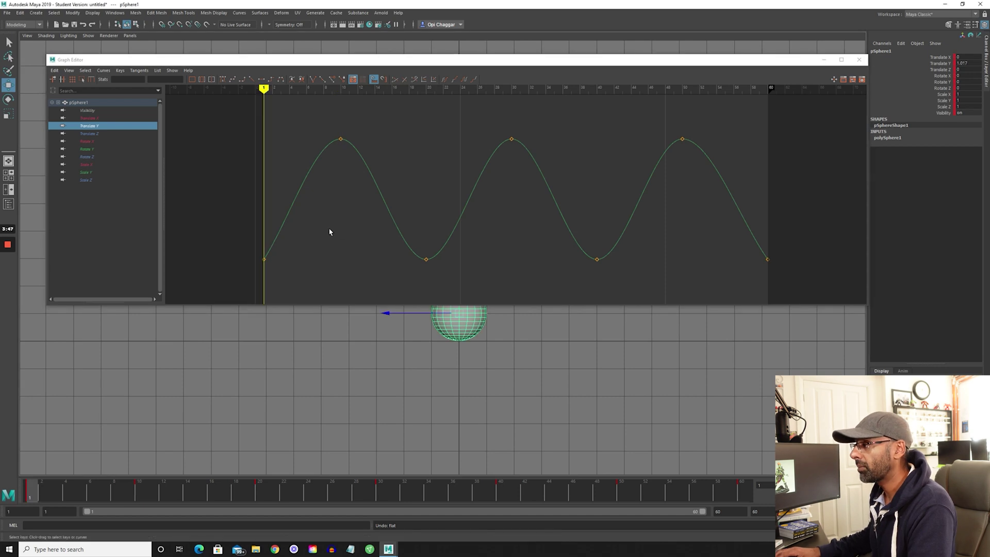
{"action": "left_click_drag", "start_coordinate": [328, 121], "coordinate": [376, 166]}
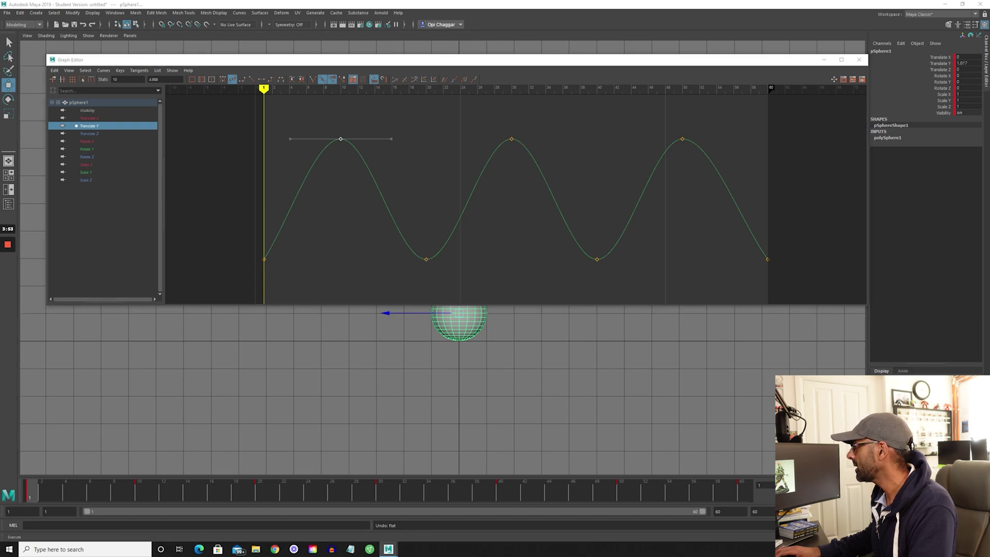
{"action": "left_click_drag", "start_coordinate": [817, 119], "coordinate": [537, 83]}
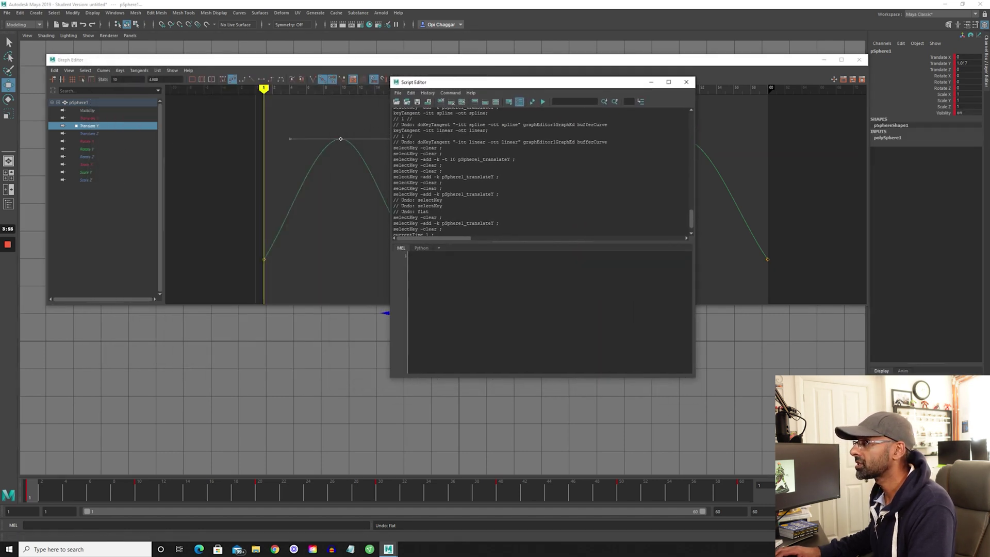
{"action": "left_click", "coordinate": [427, 93]}
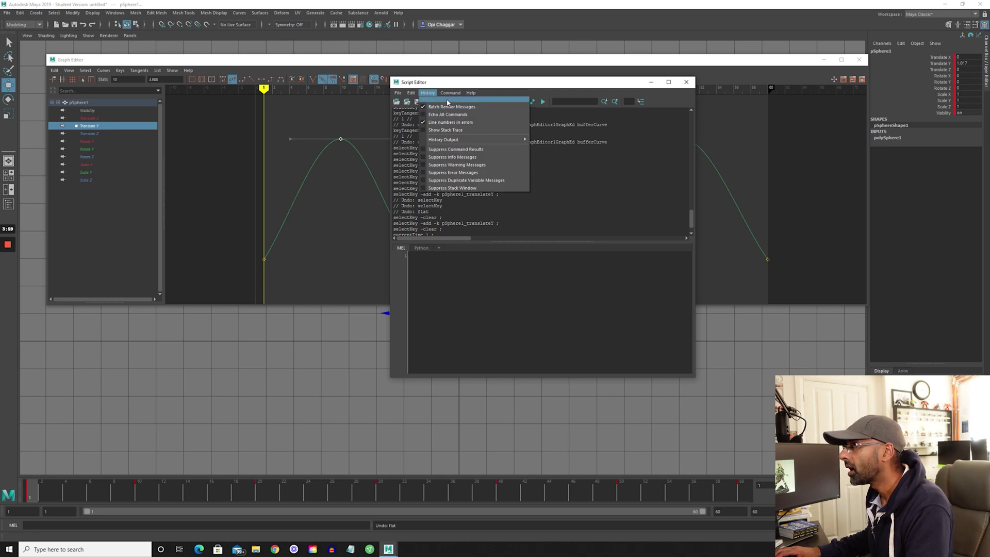
{"action": "mouse_move", "coordinate": [411, 95]}
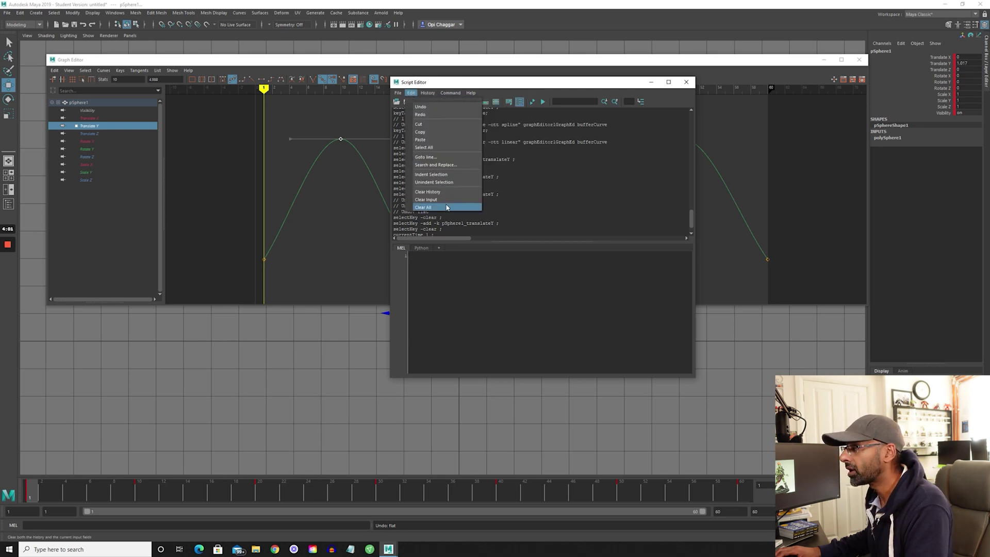
{"action": "left_click", "coordinate": [447, 208]}
{"action": "left_click_drag", "start_coordinate": [476, 81], "coordinate": [636, 146]}
{"action": "left_click_drag", "start_coordinate": [415, 59], "coordinate": [395, 34]}
Reapply spline tangents to the frame-10 key and highlight the logged keyTangent -itt spline -ott spline line.
{"action": "left_click", "coordinate": [328, 178]}
{"action": "left_click_drag", "start_coordinate": [295, 99], "coordinate": [344, 137]}
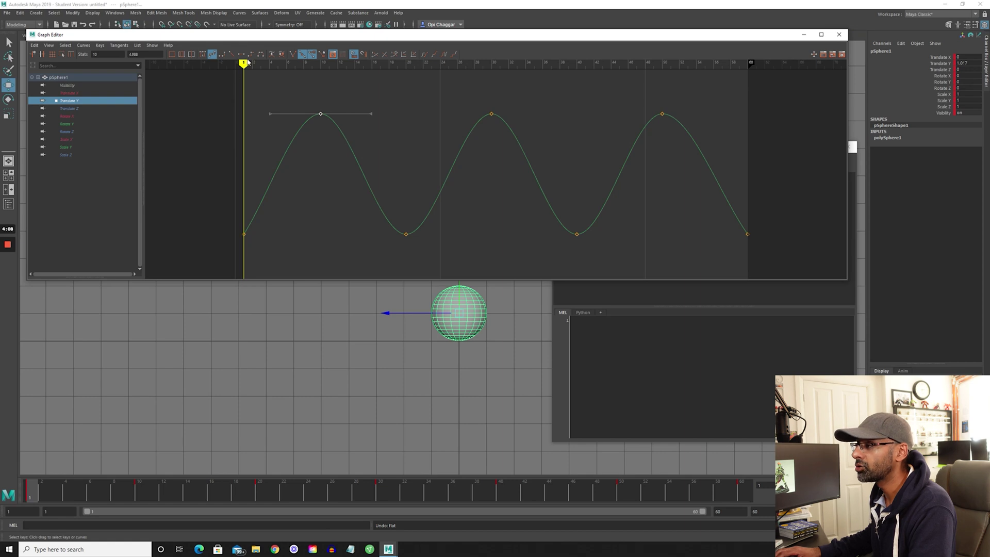
{"action": "left_click", "coordinate": [213, 56]}
{"action": "left_click", "coordinate": [600, 345]}
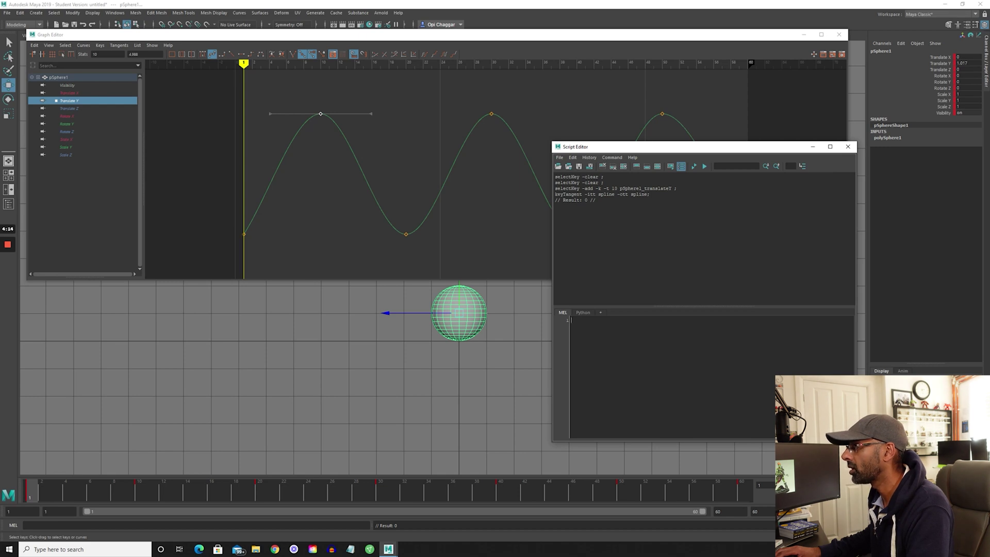
{"action": "left_click_drag", "start_coordinate": [641, 194], "coordinate": [568, 194]}
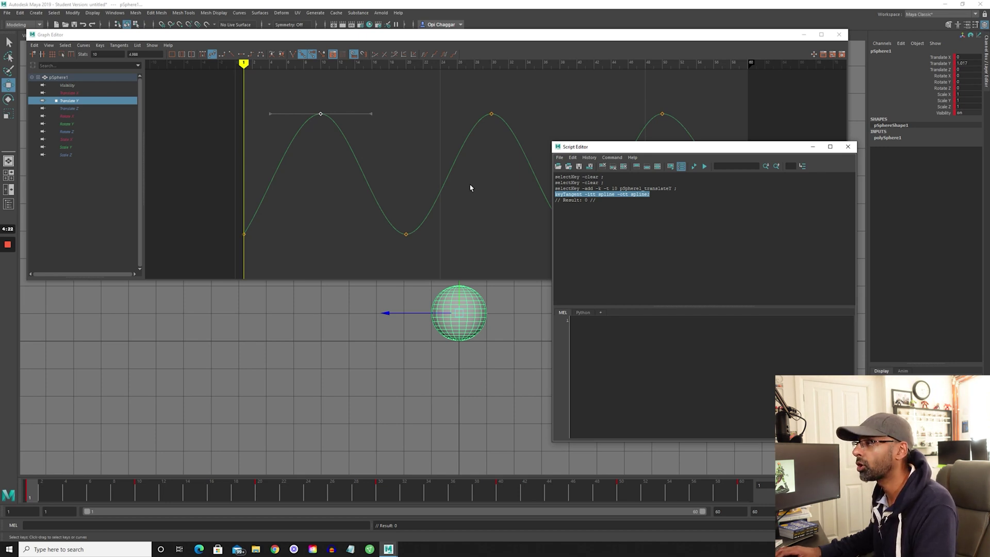
Open the Hotkey Editor from Windows > Settings/Preferences.
{"action": "left_click_drag", "start_coordinate": [348, 36], "coordinate": [388, 51]}
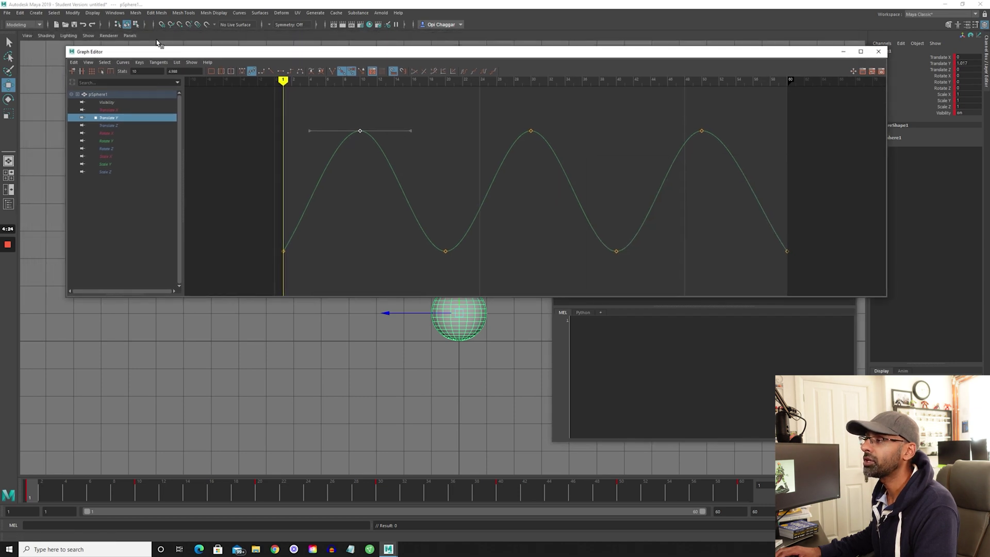
{"action": "left_click", "coordinate": [116, 13]}
{"action": "mouse_move", "coordinate": [146, 86]}
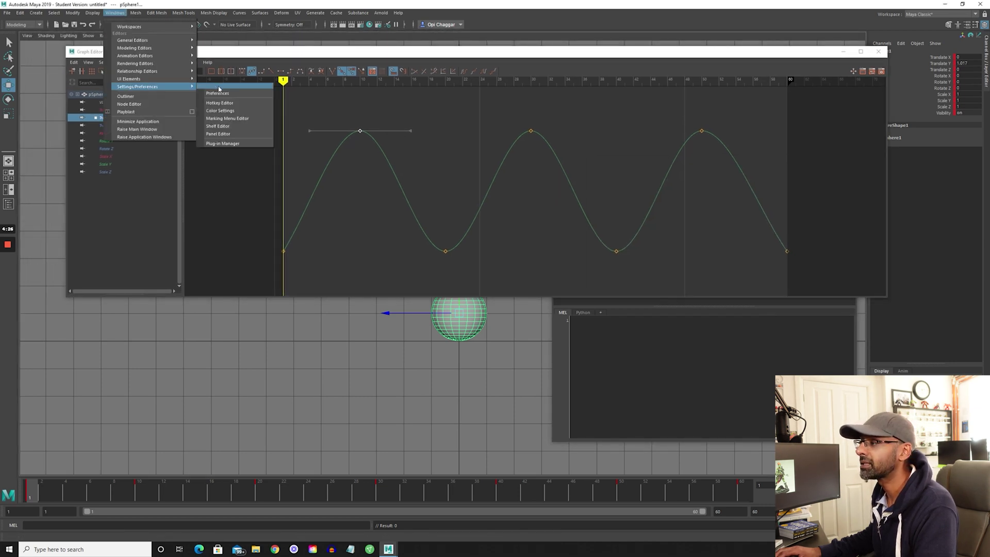
{"action": "left_click", "coordinate": [224, 102]}
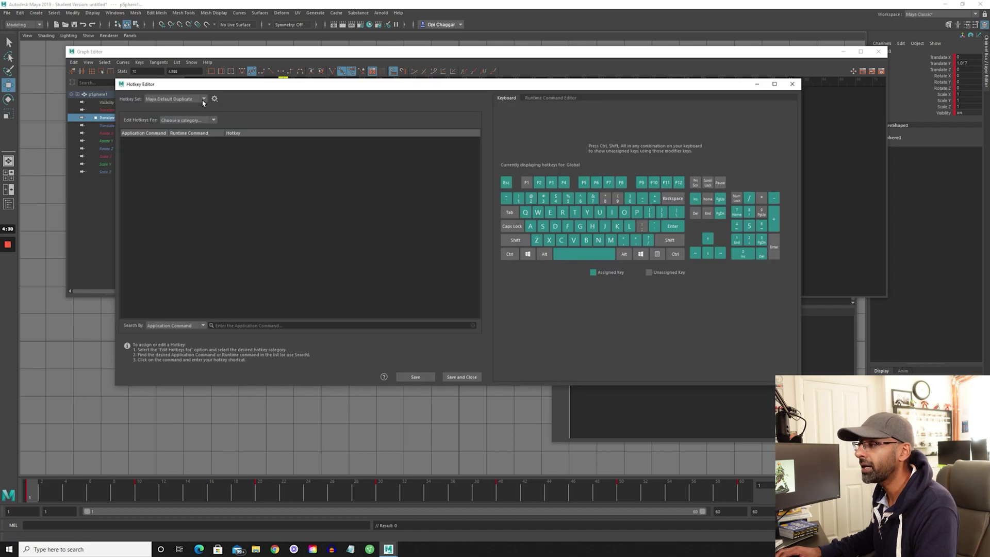
Keep the Maya Default Duplicate hotkey set and list the Custom Scripts commands.
{"action": "left_click", "coordinate": [203, 99]}
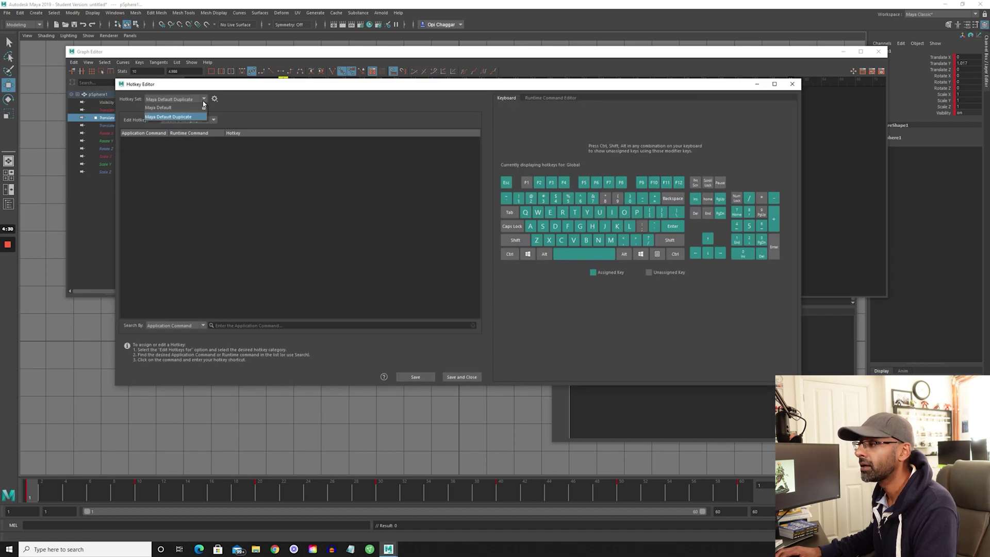
{"action": "left_click", "coordinate": [171, 117]}
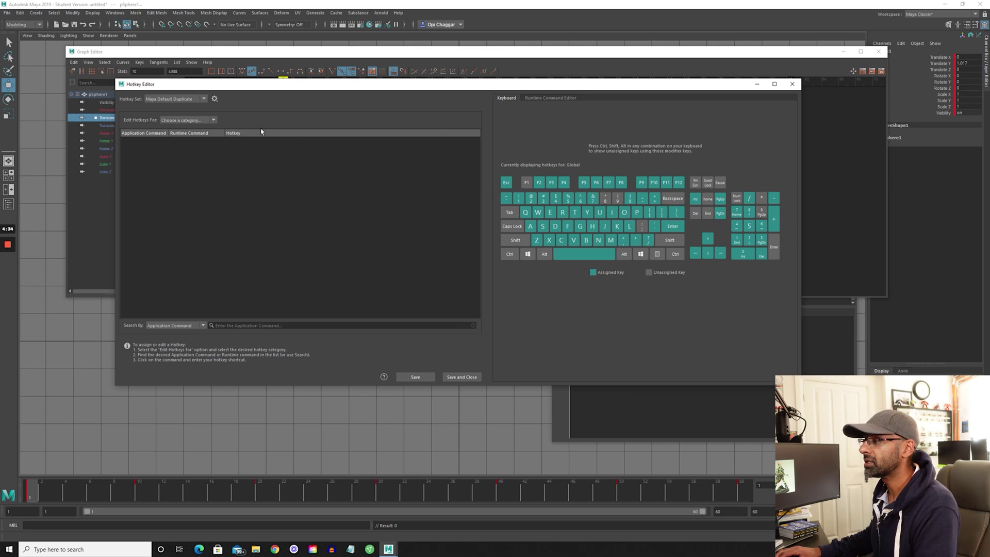
{"action": "left_click", "coordinate": [213, 120]}
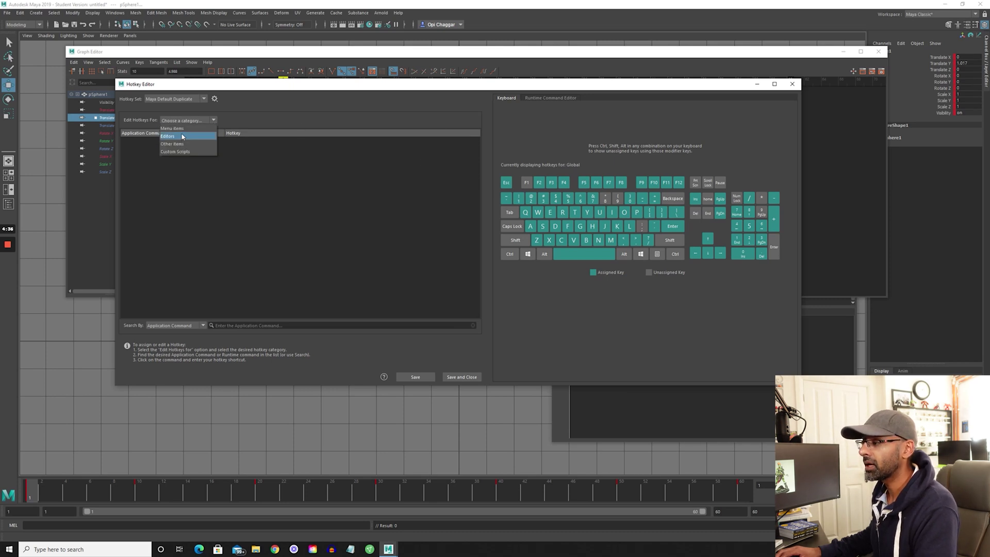
{"action": "left_click", "coordinate": [185, 151]}
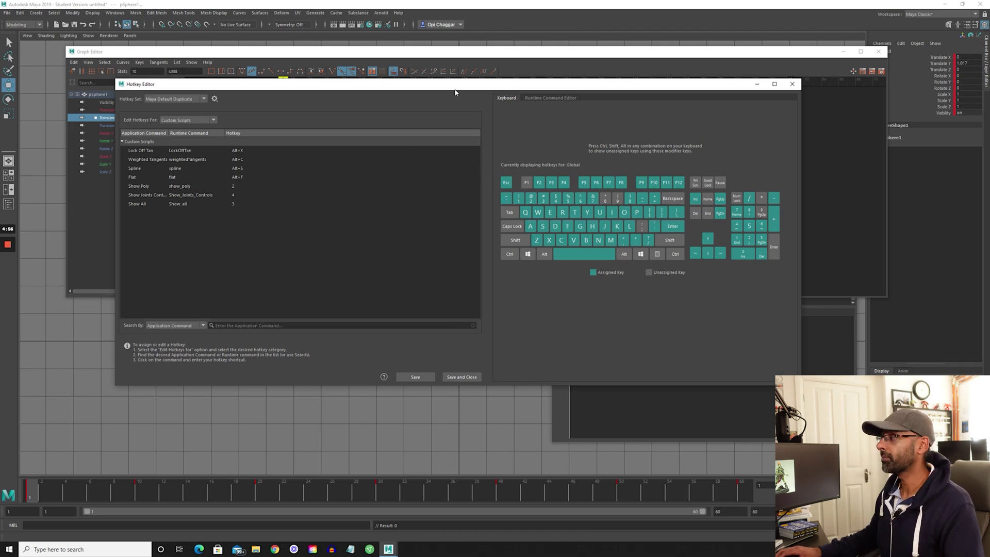
Copy the keyTangent -itt spline -ott spline line from the Script Editor history for a runtime command.
{"action": "left_click", "coordinate": [550, 98]}
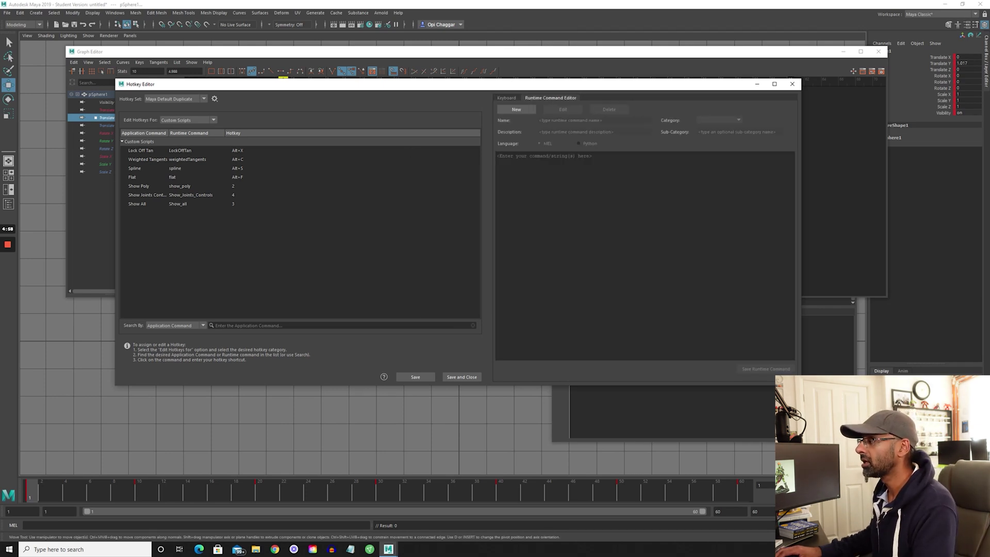
{"action": "left_click", "coordinate": [675, 412]}
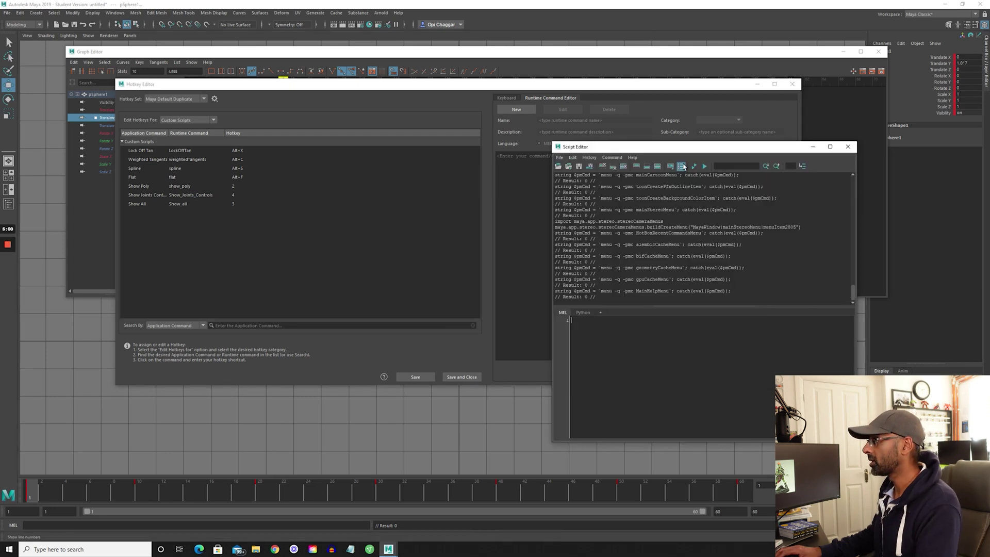
{"action": "left_click_drag", "start_coordinate": [684, 148], "coordinate": [681, 157]}
{"action": "scroll", "coordinate": [681, 243], "scroll_direction": "up", "scroll_amount": 20}
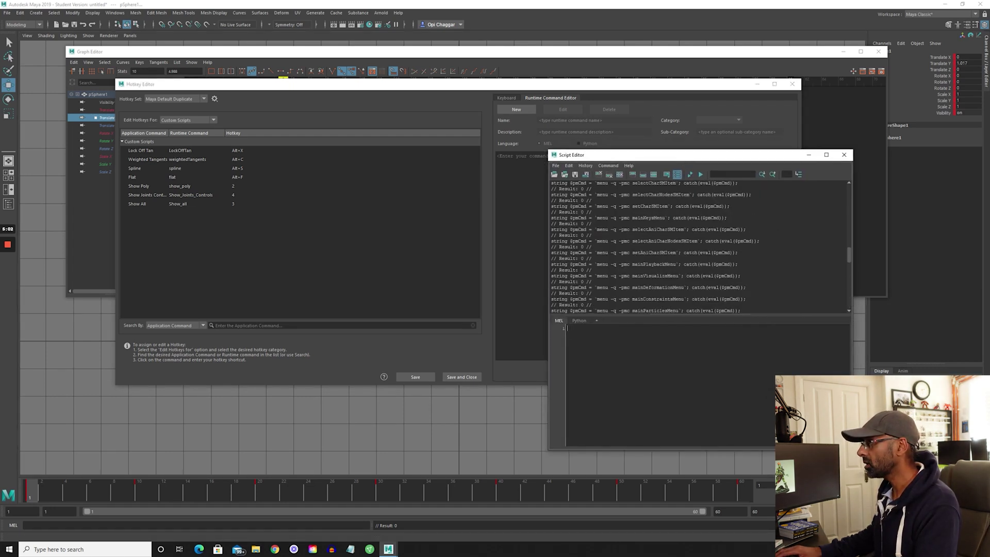
{"action": "scroll", "coordinate": [848, 262], "scroll_direction": "up", "scroll_amount": 3}
{"action": "left_click_drag", "start_coordinate": [851, 254], "coordinate": [845, 192]}
{"action": "left_click_drag", "start_coordinate": [646, 202], "coordinate": [552, 203]}
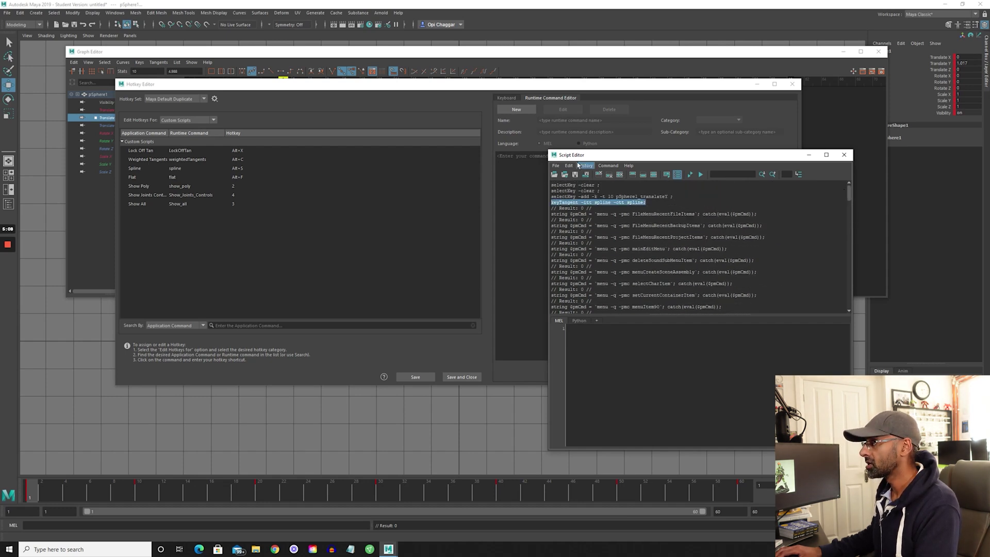
{"action": "left_click", "coordinate": [844, 154]}
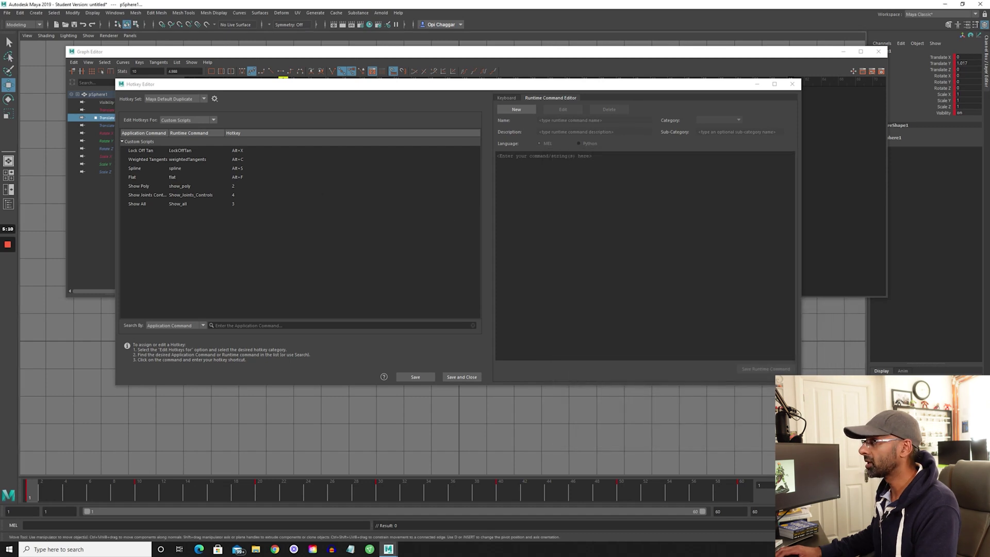
Create a new runtime command named SplineTangent with the pasted keyTangent script and matching description.
{"action": "left_click", "coordinate": [593, 192]}
{"action": "left_click", "coordinate": [515, 111]}
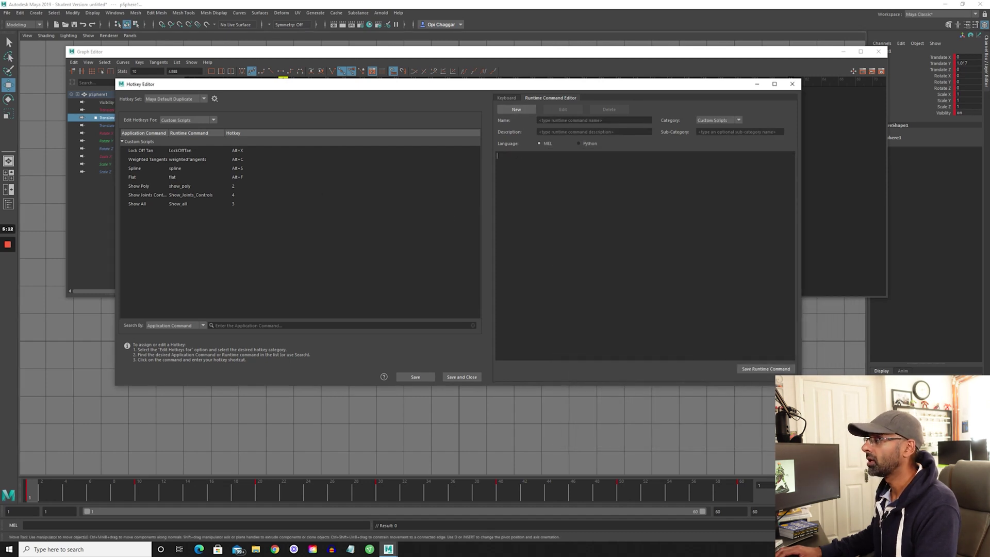
{"action": "type", "text": "keyTangent -itt spline -ott spline;"}
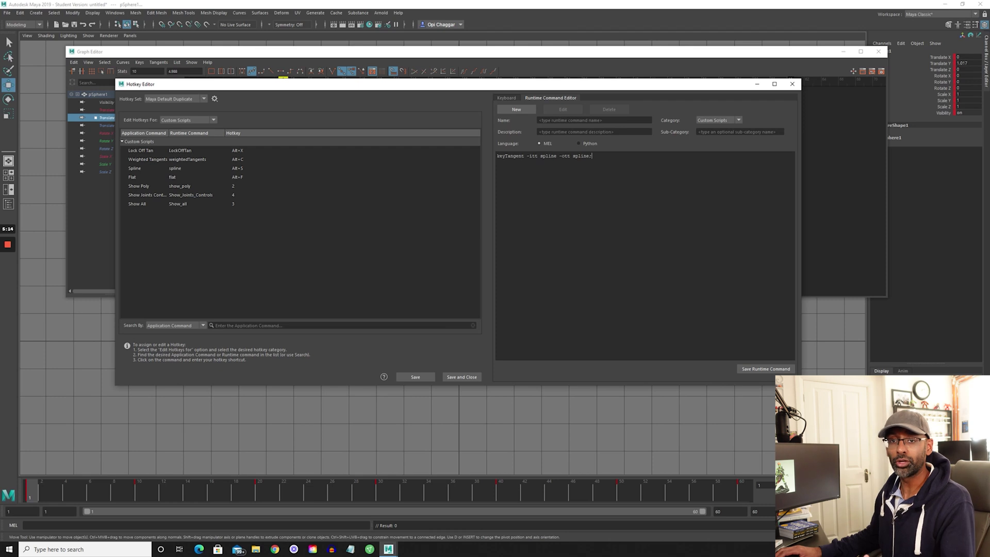
{"action": "left_click", "coordinate": [548, 121]}
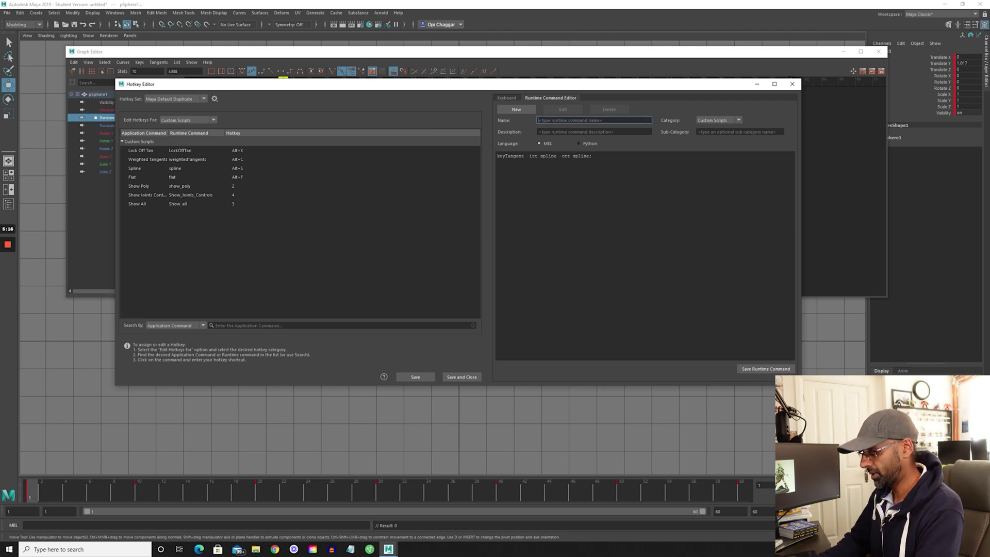
{"action": "type", "text": "Spline"}
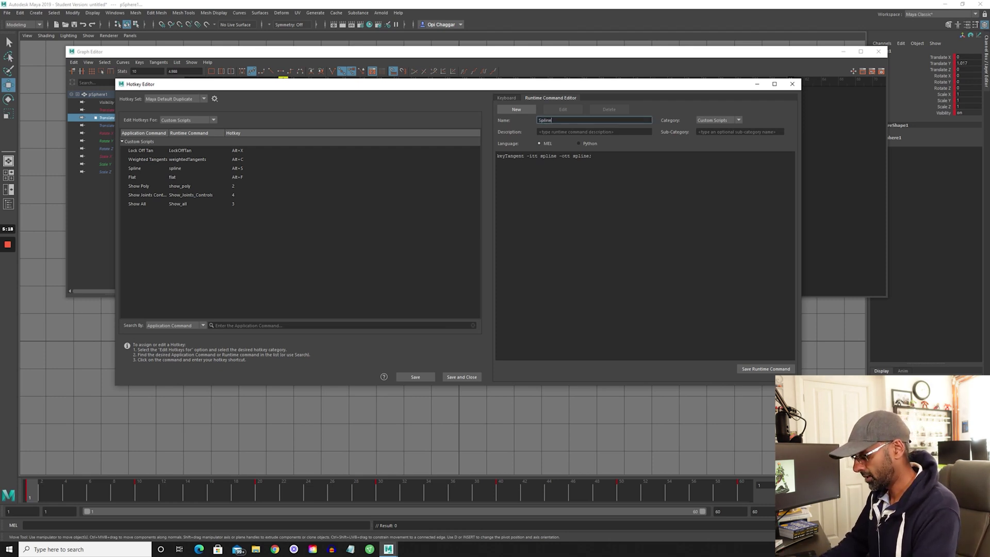
{"action": "type", "text": "Tangent"}
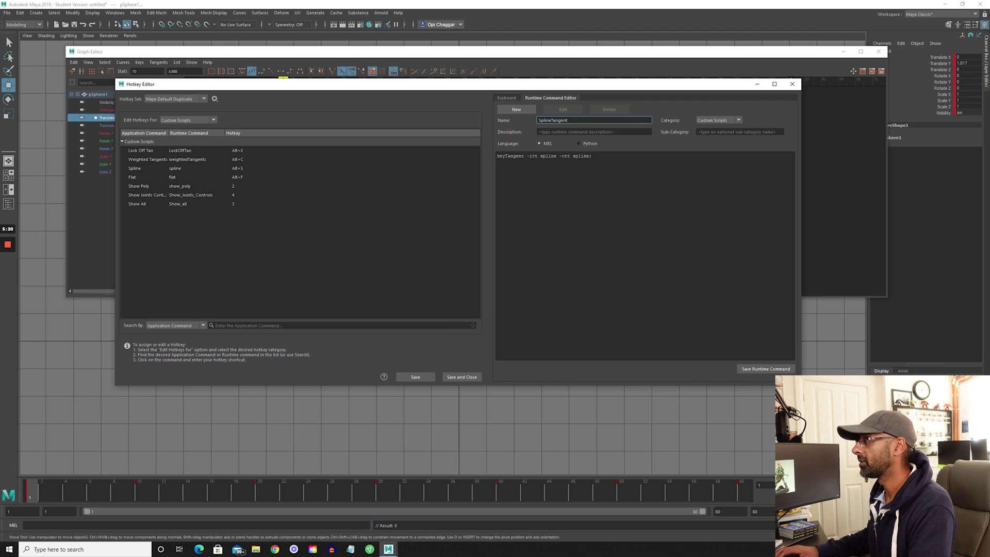
{"action": "key", "text": "ctrl+a"}
{"action": "key", "text": "ctrl+c"}
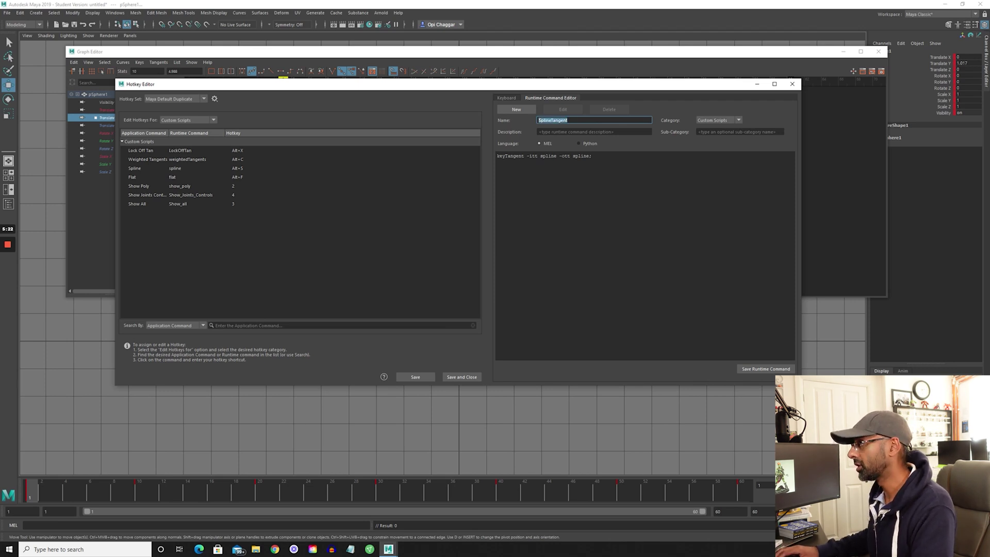
{"action": "key", "text": "Tab"}
{"action": "key", "text": "ctrl+v"}
Save the SplineTangent runtime command and dismiss the confirmation.
{"action": "left_click", "coordinate": [591, 156]}
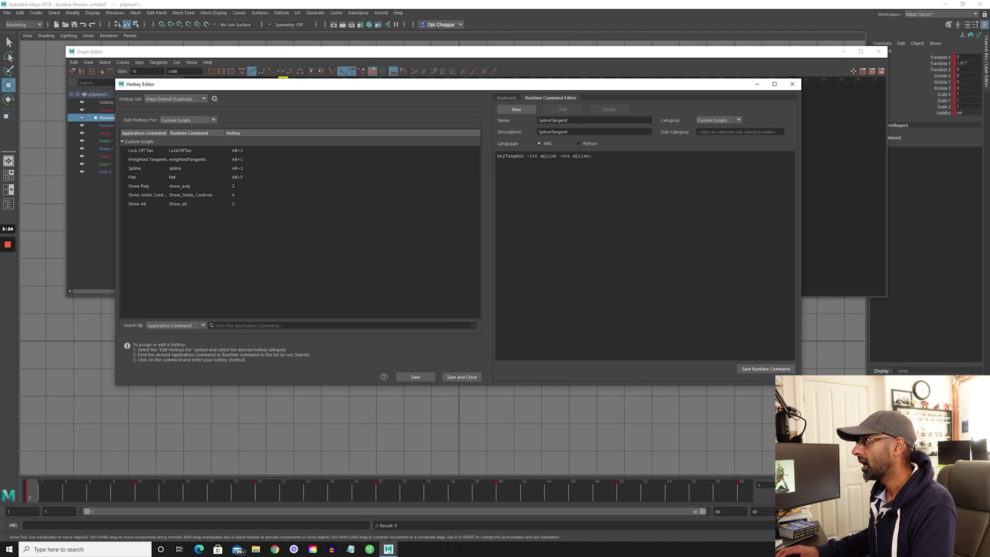
{"action": "left_click", "coordinate": [765, 369]}
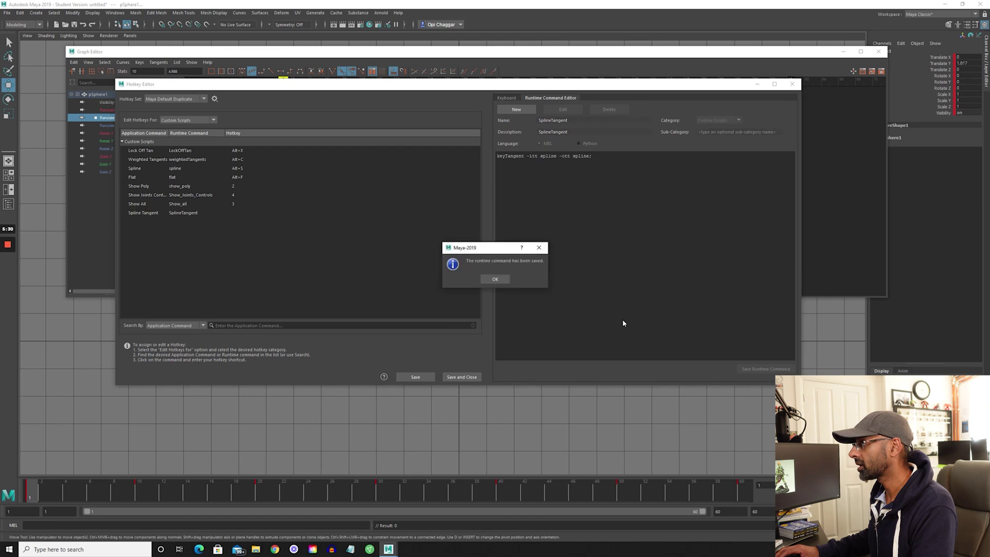
{"action": "left_click", "coordinate": [500, 280]}
{"action": "left_click", "coordinate": [188, 212]}
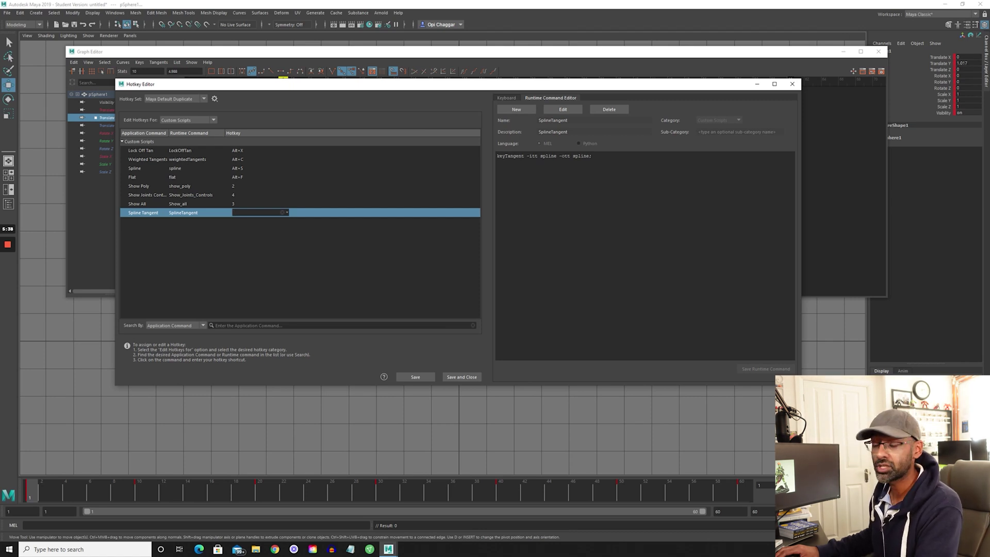
Bind Spline Tangent to Alt+B, overriding its Cycle Background Color assignment.
{"action": "key", "text": "alt+b"}
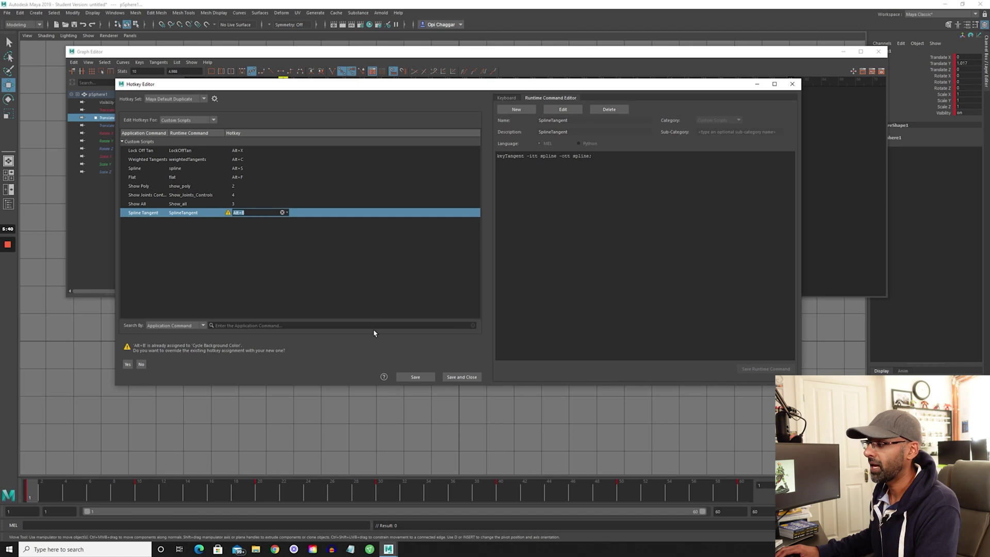
{"action": "left_click", "coordinate": [415, 377]}
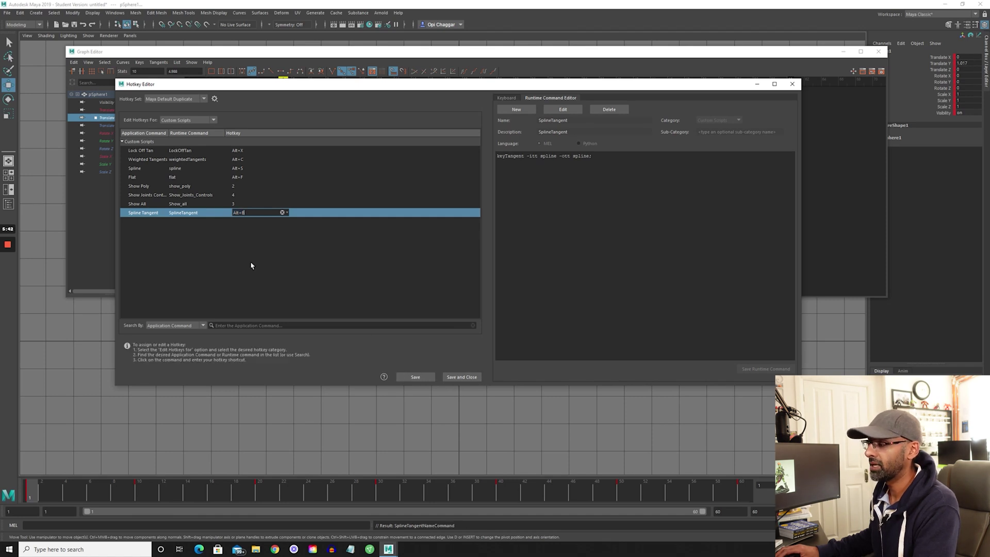
{"action": "left_click", "coordinate": [237, 235]}
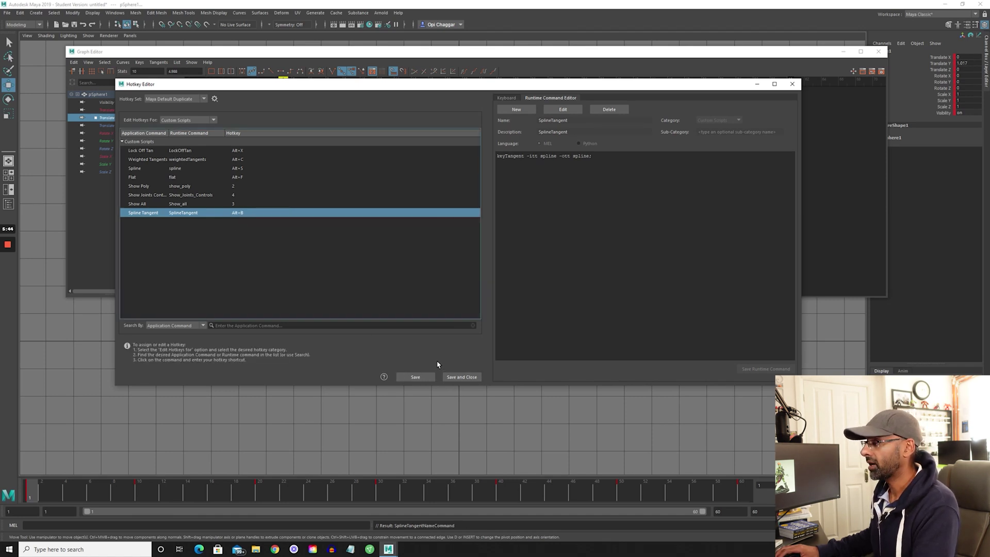
{"action": "left_click", "coordinate": [462, 376]}
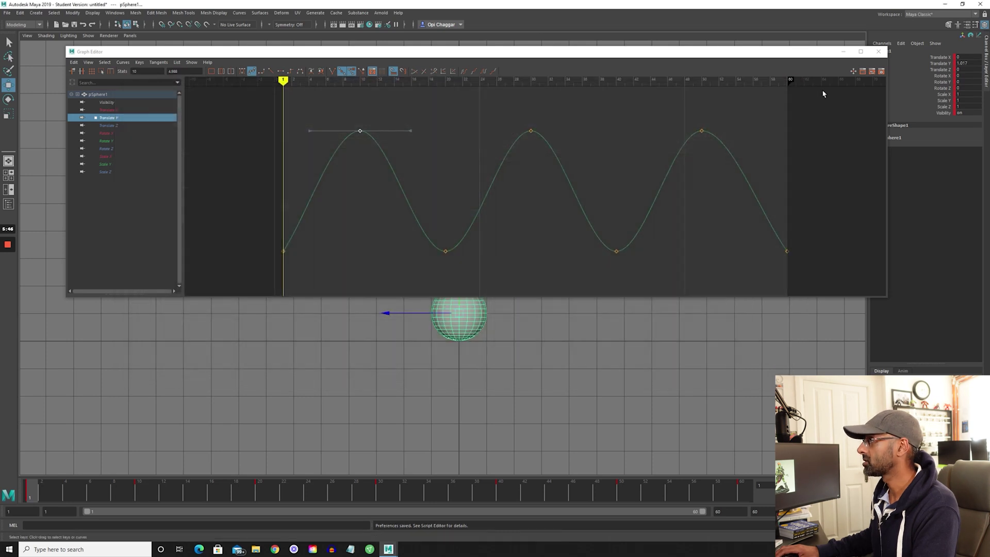
{"action": "left_click", "coordinate": [701, 131]}
{"action": "left_click_drag", "start_coordinate": [266, 103], "coordinate": [796, 292]}
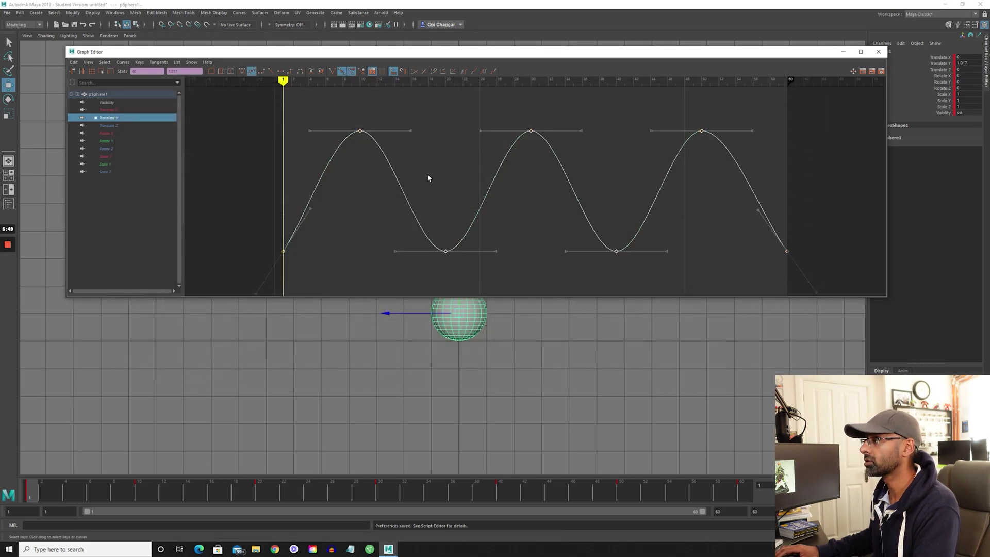
{"action": "left_click", "coordinate": [290, 71]}
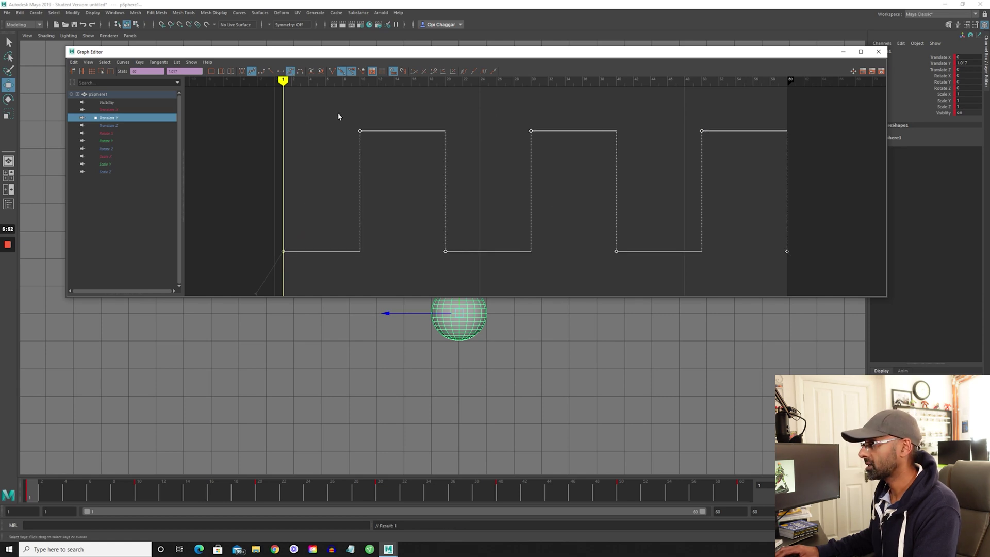
{"action": "left_click_drag", "start_coordinate": [263, 115], "coordinate": [824, 269]}
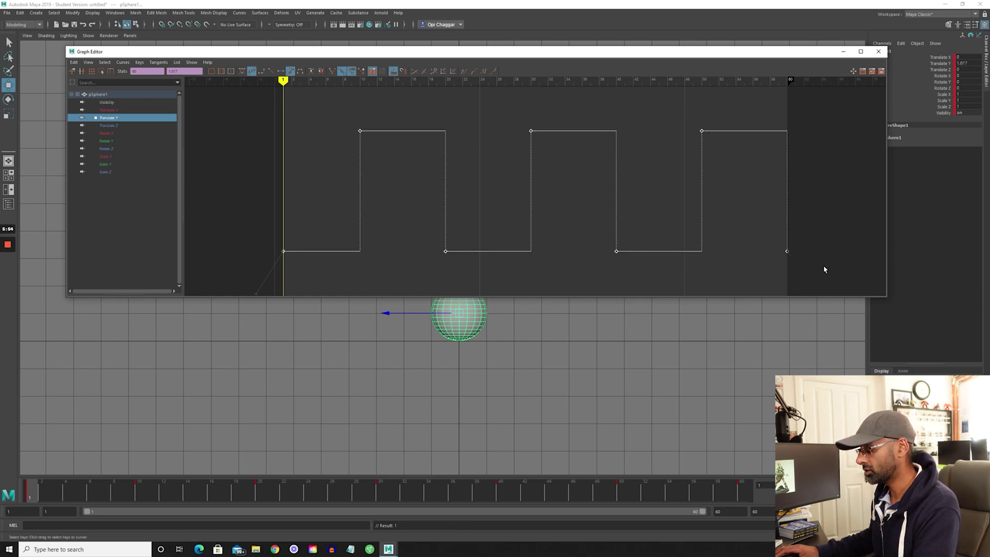
{"action": "key", "text": "ctrl+z"}
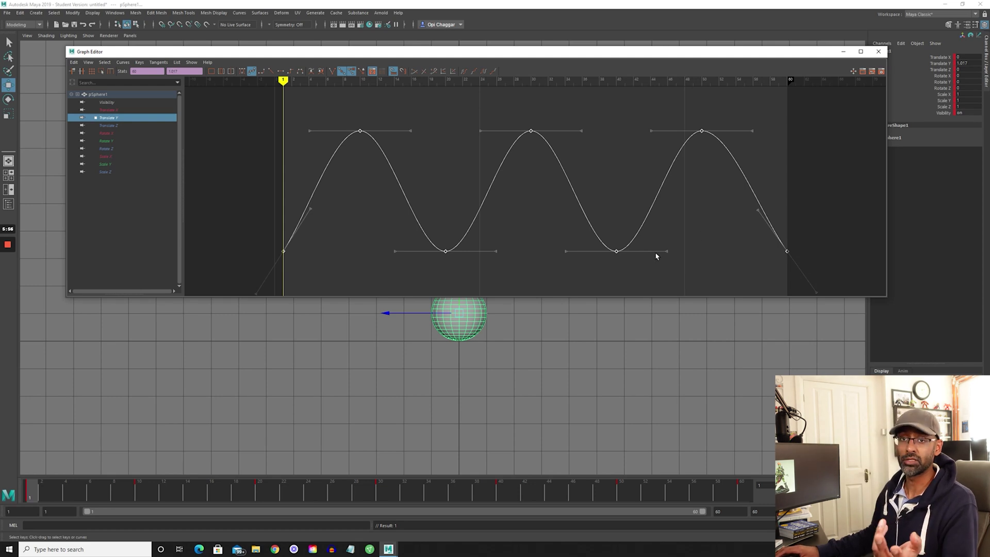
{"action": "left_click", "coordinate": [383, 192]}
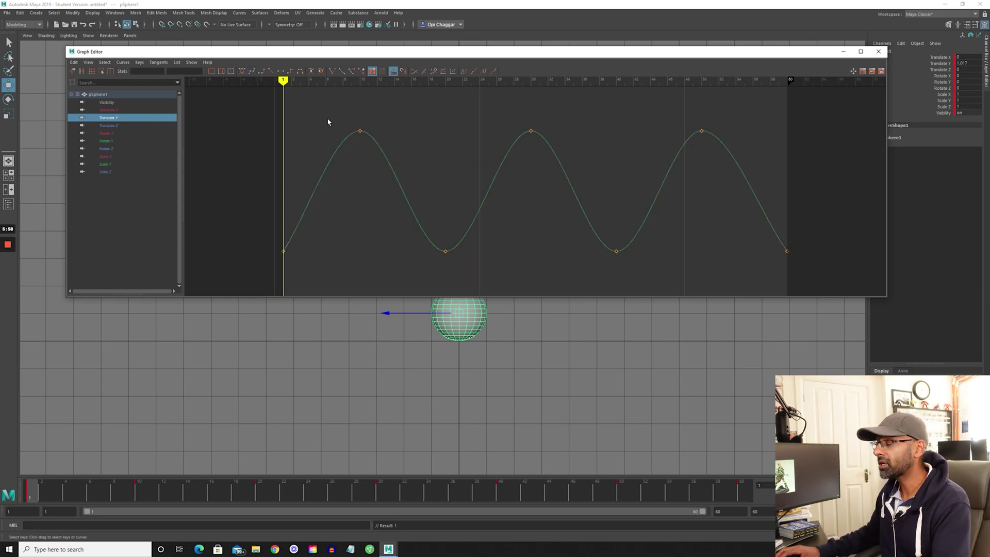
Flatten the first peak key's tangents and clear the Script Editor log.
{"action": "left_click_drag", "start_coordinate": [328, 121], "coordinate": [448, 172]}
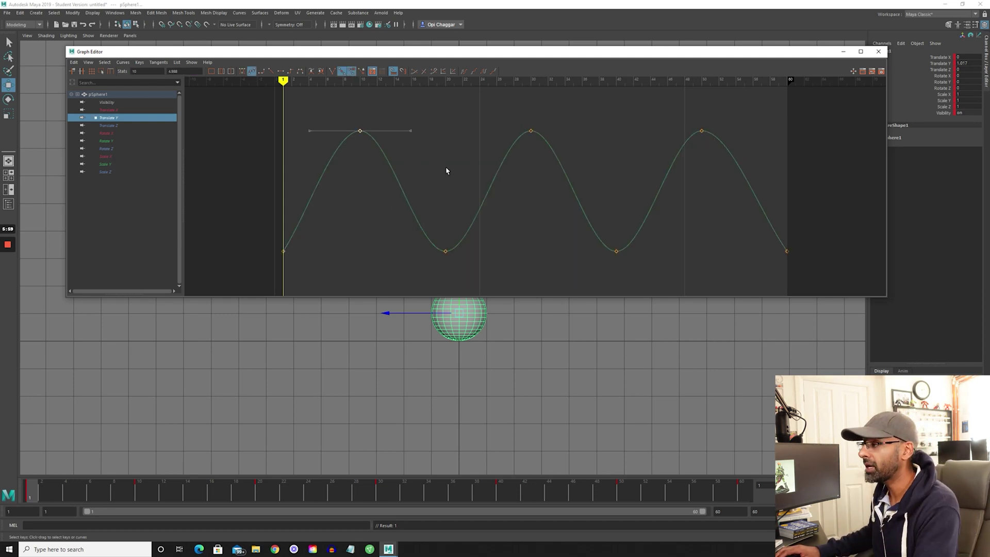
{"action": "left_click", "coordinate": [279, 72]}
{"action": "left_click", "coordinate": [982, 525]}
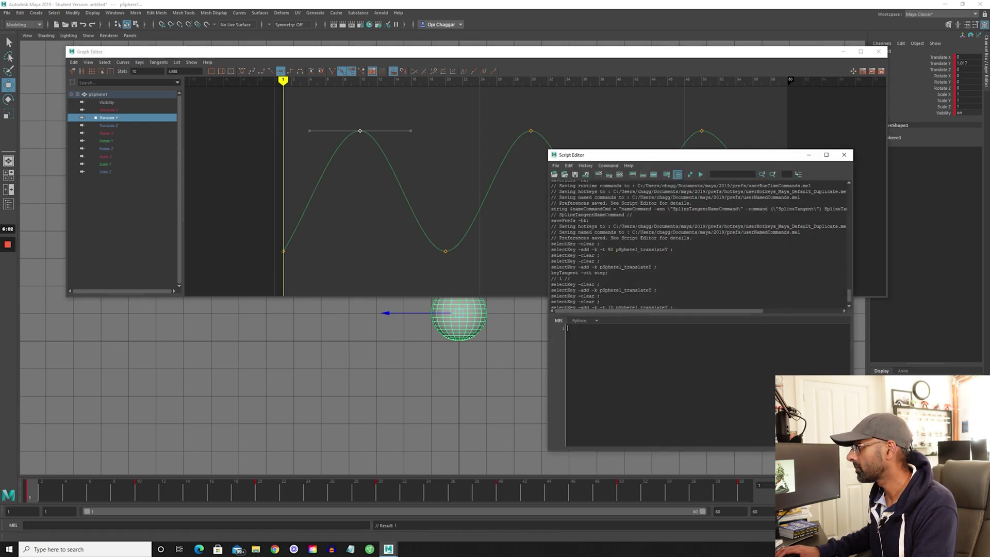
{"action": "left_click", "coordinate": [569, 165]}
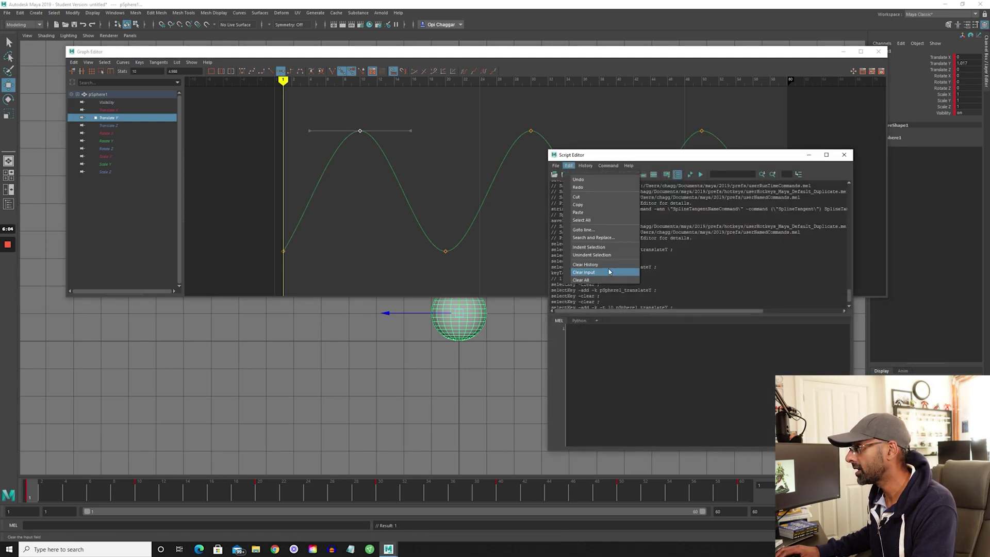
{"action": "left_click", "coordinate": [582, 280]}
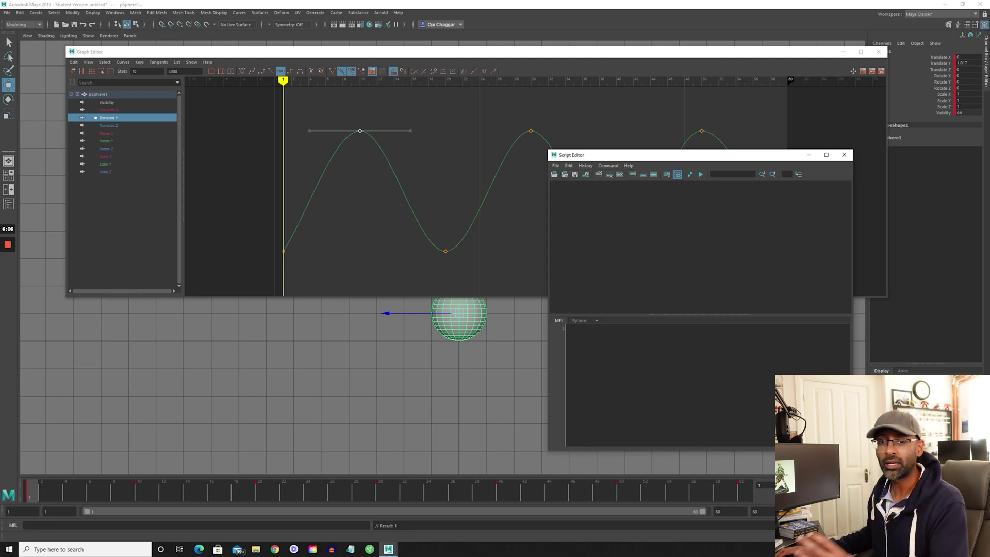
{"action": "left_click_drag", "start_coordinate": [598, 161], "coordinate": [665, 155]}
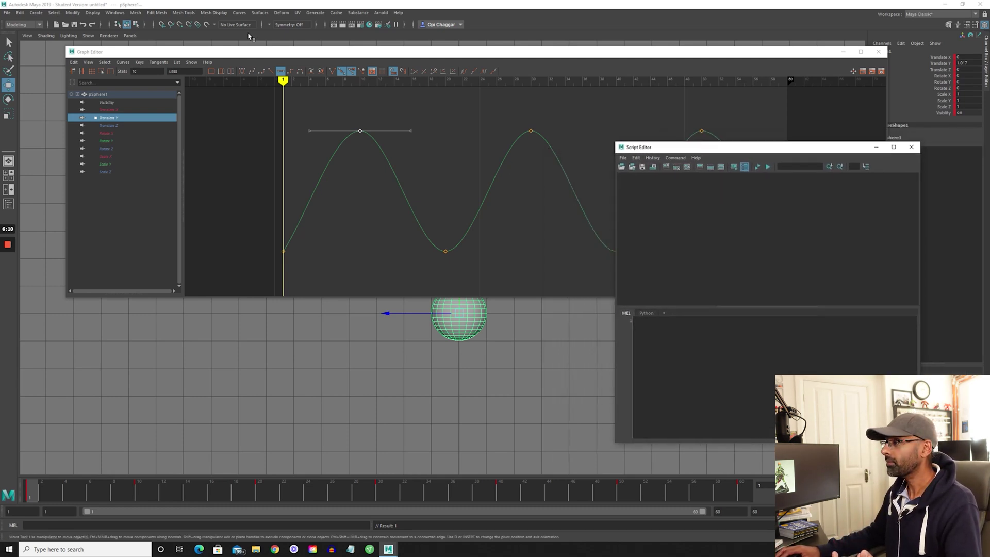
Clear the history again, reflatten the frame-10 peak key, and highlight the keyTangent -itt flat -ott flat line.
{"action": "left_click", "coordinate": [281, 79]}
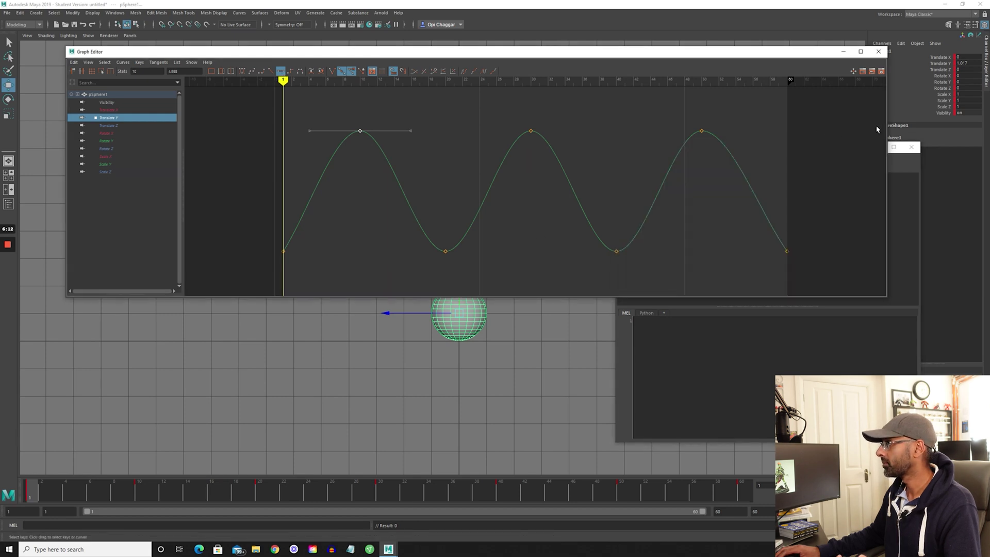
{"action": "left_click", "coordinate": [886, 206]}
{"action": "left_click_drag", "start_coordinate": [887, 206], "coordinate": [591, 201]}
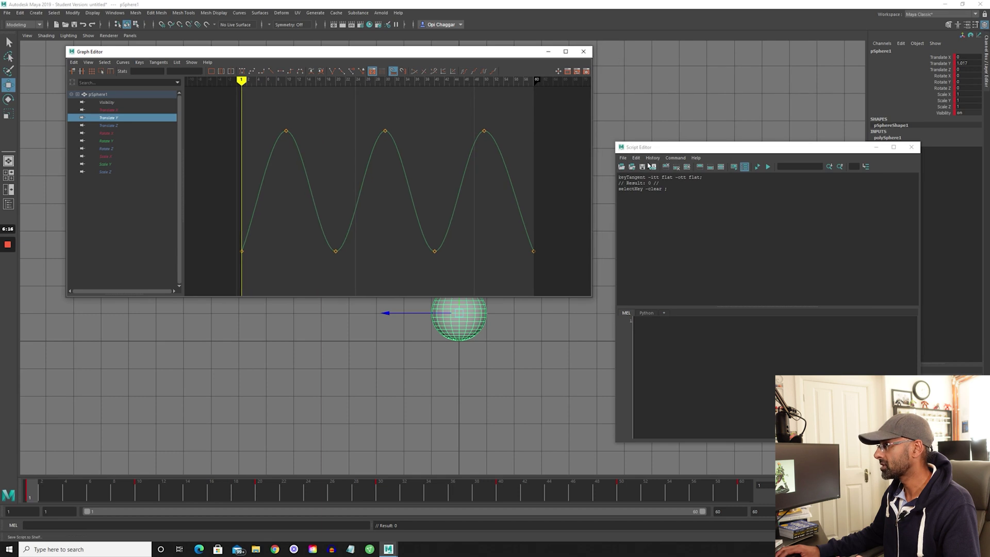
{"action": "left_click", "coordinate": [635, 157]}
{"action": "left_click", "coordinate": [665, 257]}
{"action": "left_click_drag", "start_coordinate": [267, 122], "coordinate": [292, 137]}
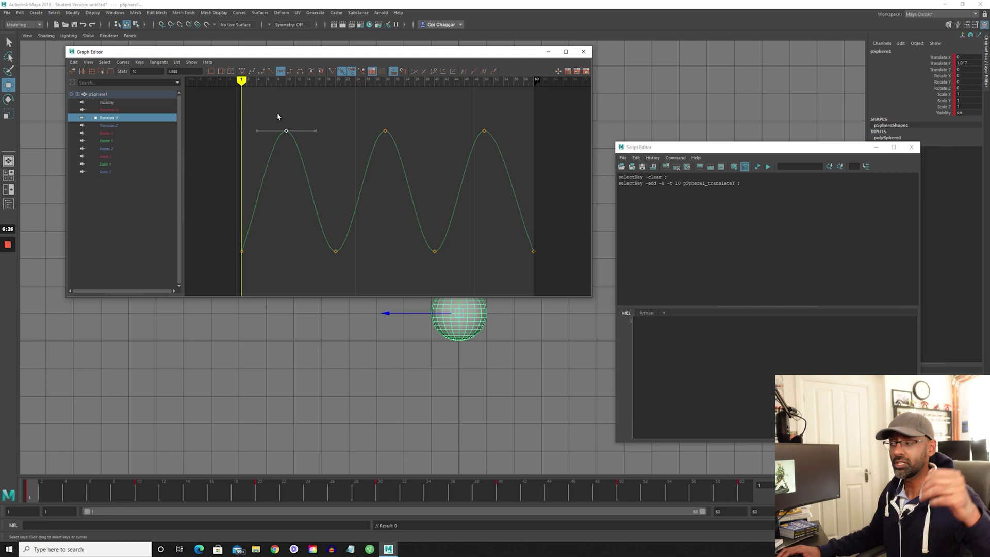
{"action": "left_click", "coordinate": [282, 72]}
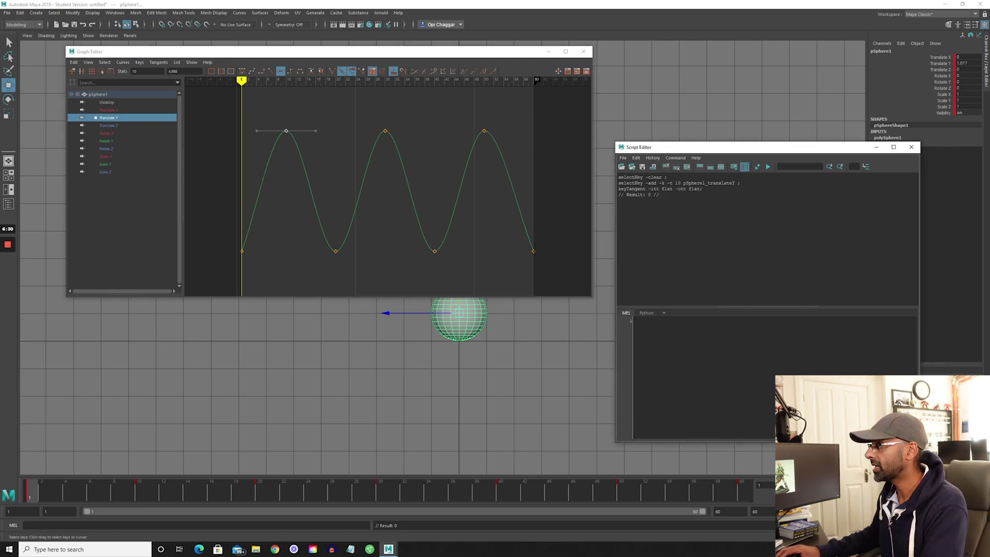
{"action": "left_click_drag", "start_coordinate": [704, 190], "coordinate": [621, 189]}
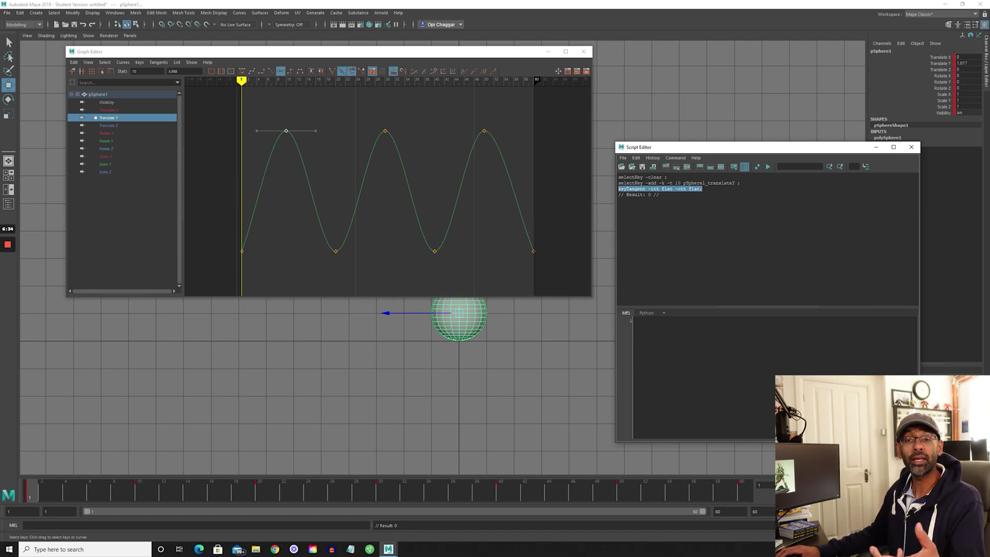
Reopen the Hotkey Editor showing the Custom Scripts commands.
{"action": "left_click", "coordinate": [114, 13]}
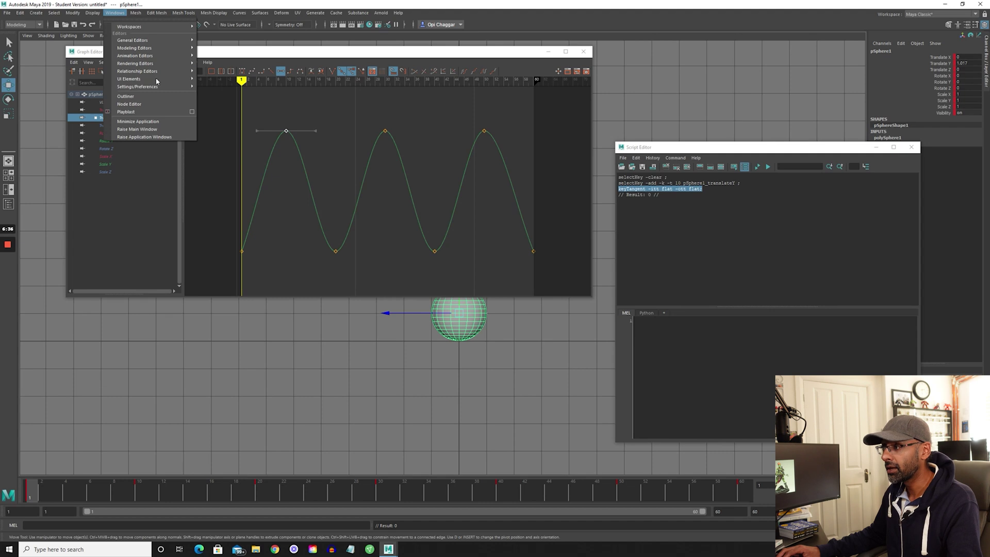
{"action": "mouse_move", "coordinate": [157, 87]}
{"action": "left_click", "coordinate": [226, 104]}
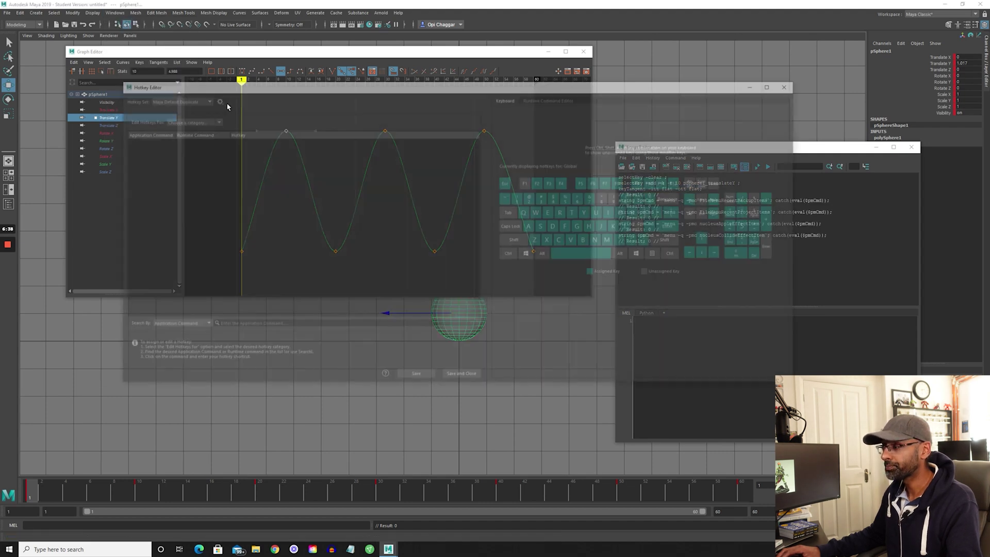
{"action": "left_click", "coordinate": [211, 122]}
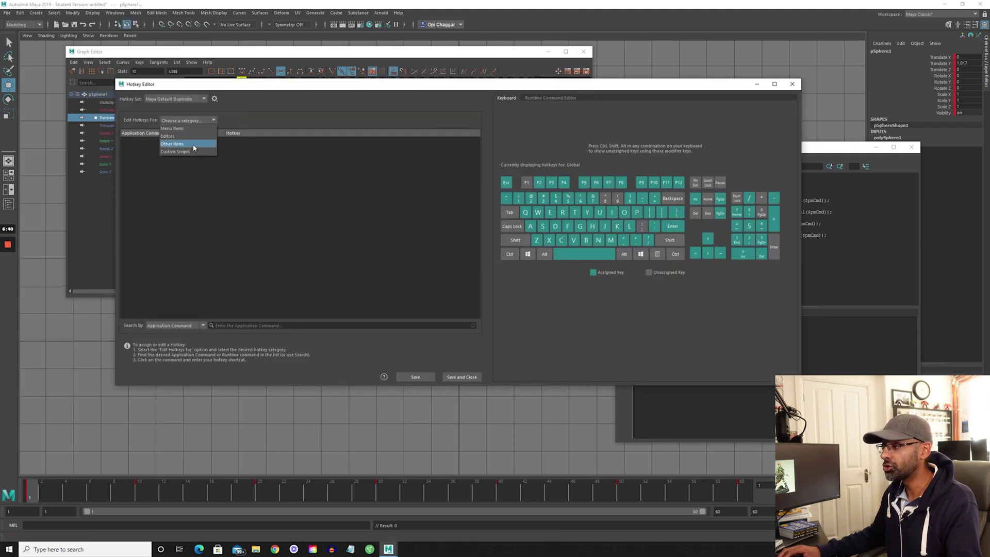
{"action": "left_click", "coordinate": [189, 152]}
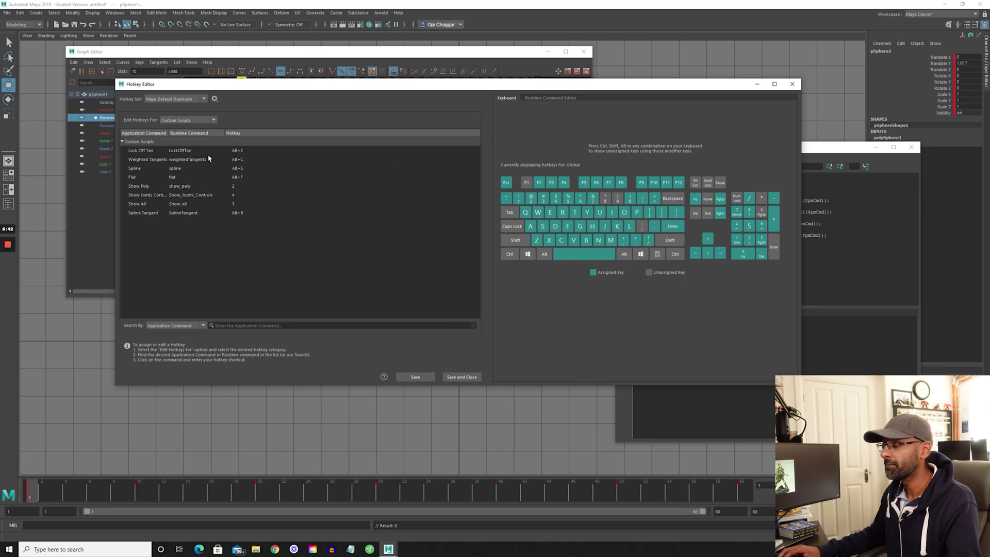
Create a new runtime command named FlatTang running the pasted flat-tangent MEL line.
{"action": "left_click", "coordinate": [550, 98]}
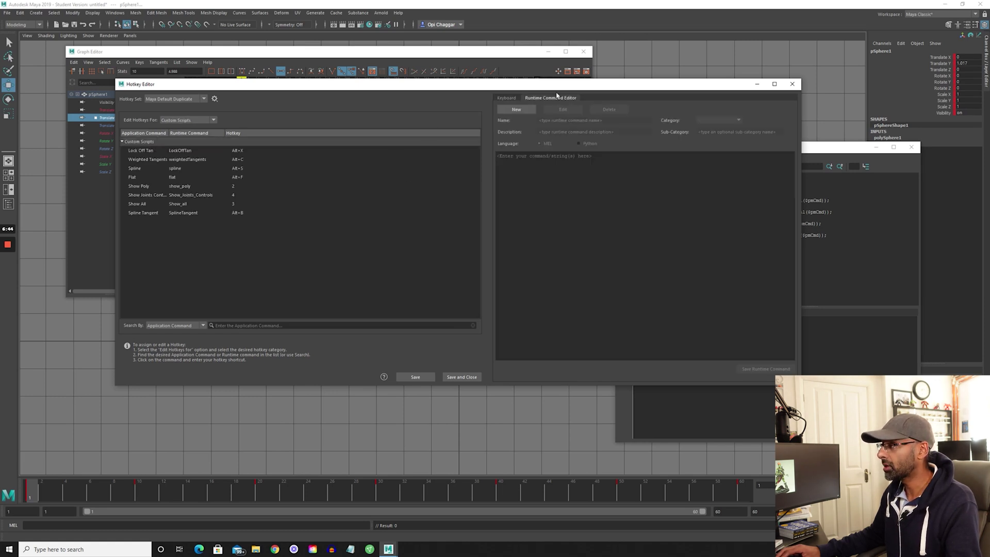
{"action": "left_click", "coordinate": [516, 109]}
{"action": "left_click", "coordinate": [592, 160]}
{"action": "type", "text": "keyTangent -itt flat -ott flat;"}
{"action": "left_click", "coordinate": [583, 120]}
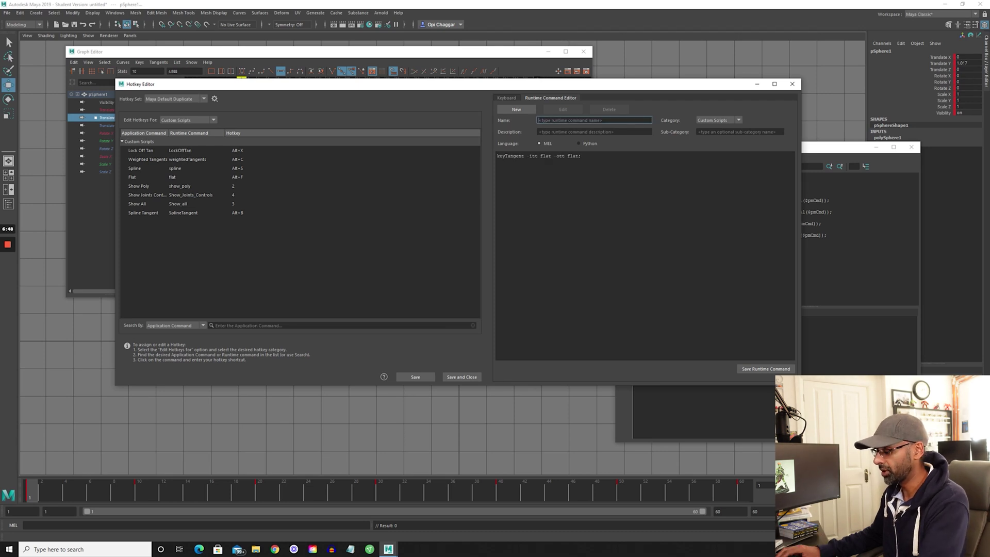
{"action": "type", "text": "FlatTang"}
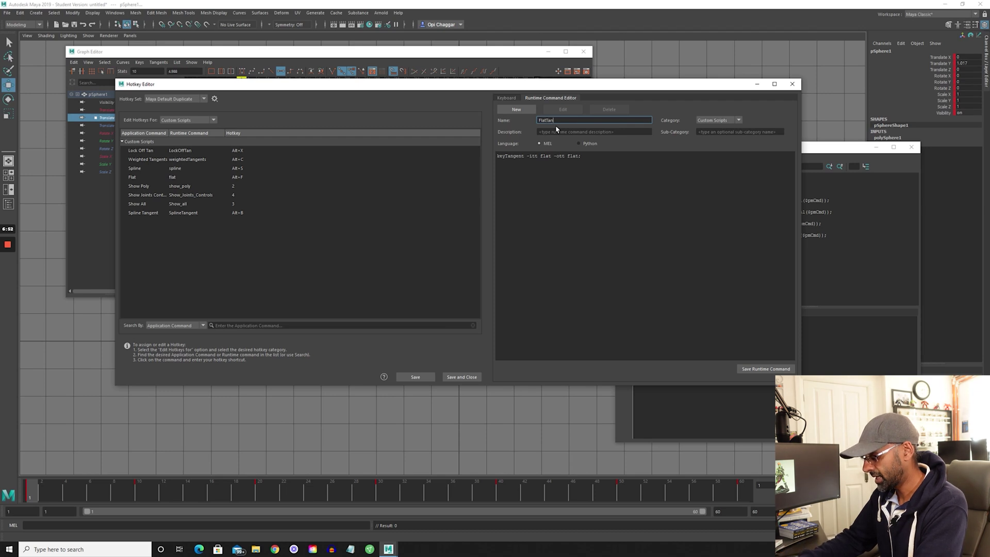
Reuse FlatTang as the description and save the runtime command.
{"action": "key", "text": "ctrl+a"}
{"action": "key", "text": "ctrl+c"}
{"action": "left_click", "coordinate": [577, 132]}
{"action": "key", "text": "ctrl+v"}
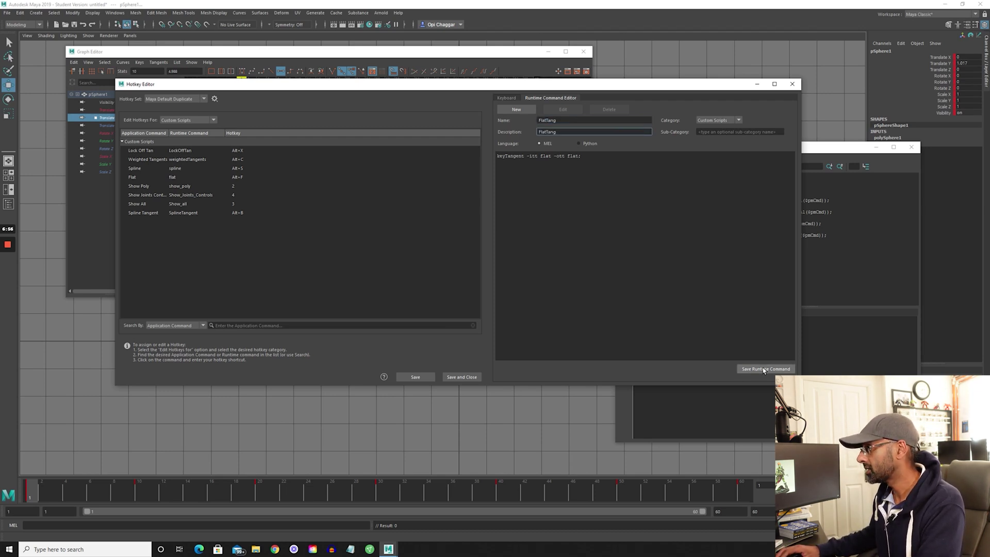
{"action": "left_click", "coordinate": [765, 369]}
{"action": "left_click", "coordinate": [495, 279]}
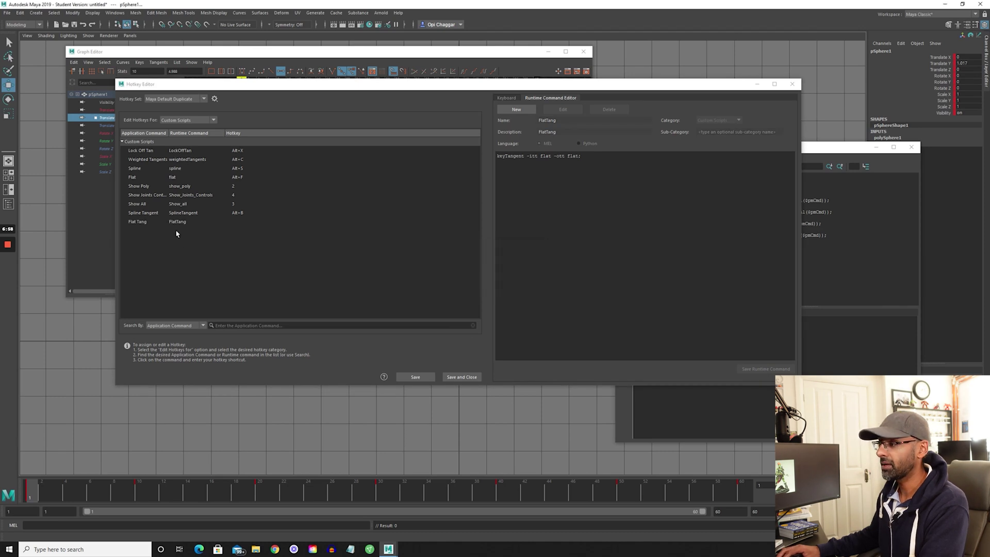
Bind Flat Tang to Alt+N, overriding its Time Editor assignment, and save the hotkeys.
{"action": "left_click", "coordinate": [237, 222]}
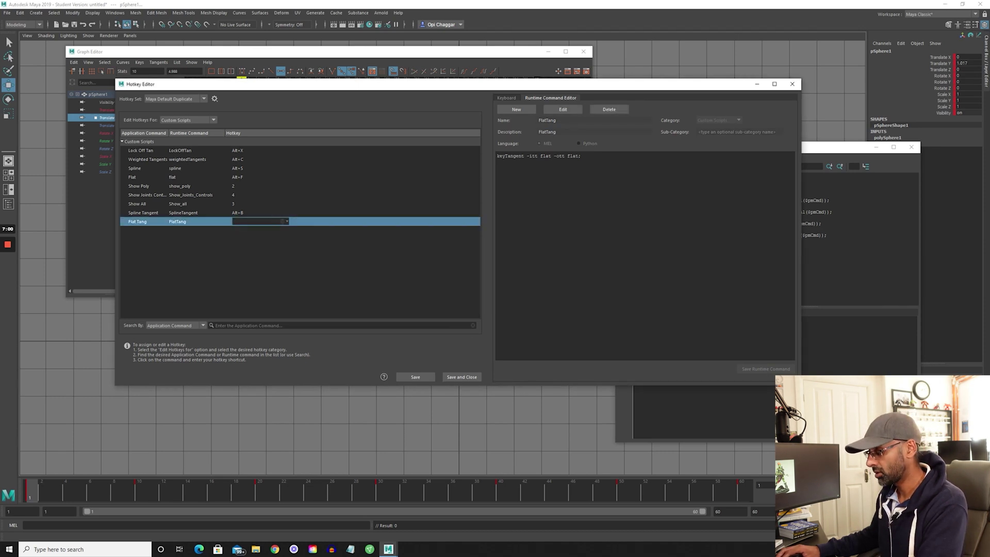
{"action": "key", "text": "alt+n"}
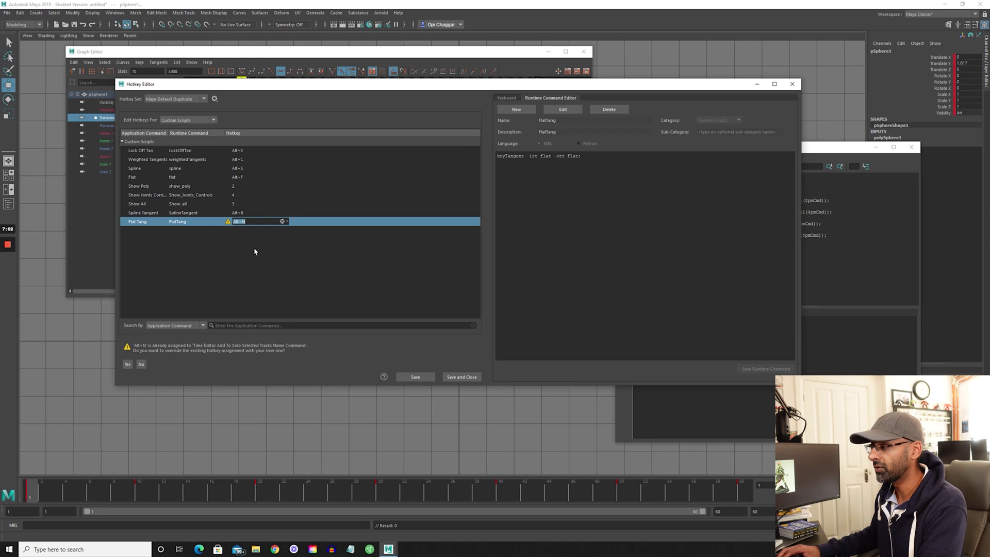
{"action": "key", "text": "Return"}
{"action": "left_click", "coordinate": [413, 374]}
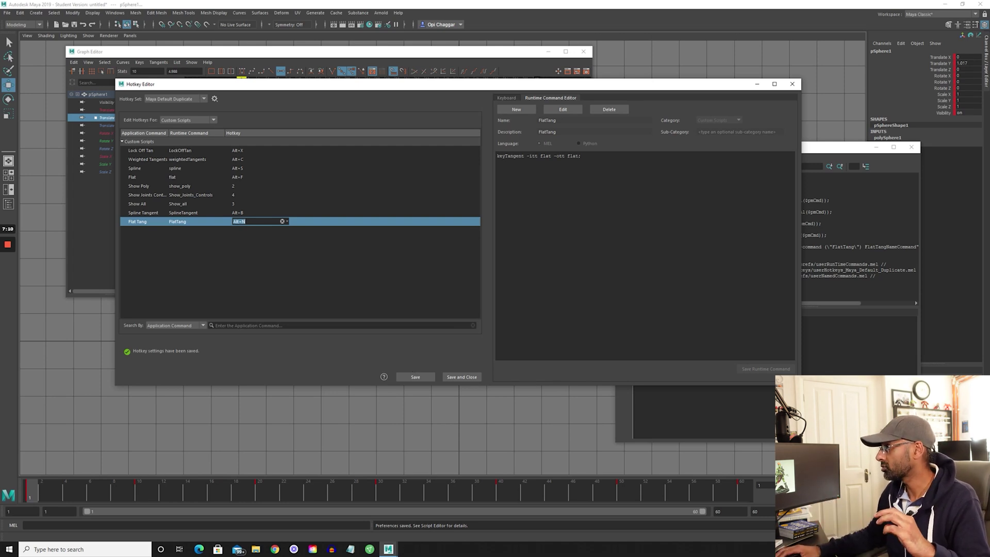
{"action": "left_click", "coordinate": [830, 147]}
Clear the Script Editor's history log through Edit > Clear History.
{"action": "left_click", "coordinate": [636, 157]}
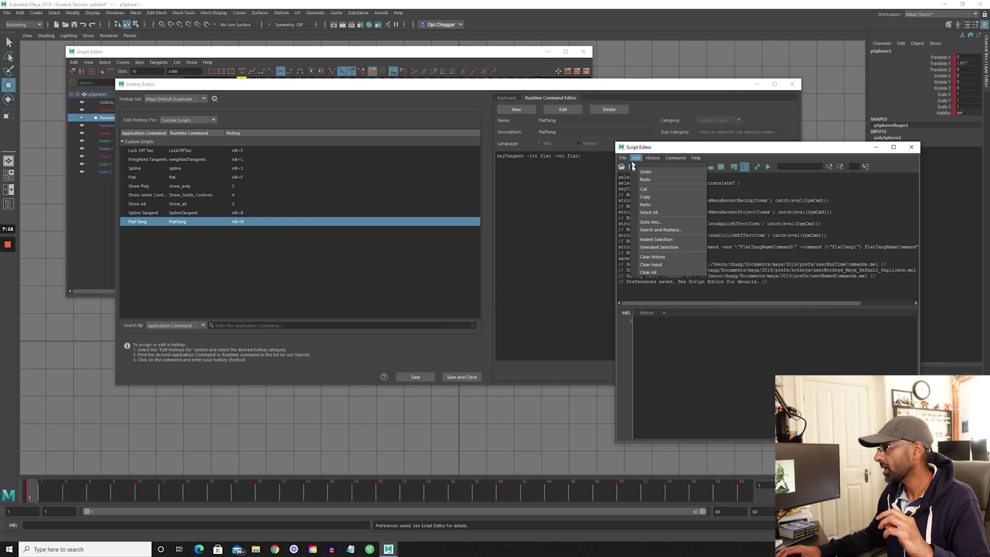
{"action": "left_click", "coordinate": [660, 268]}
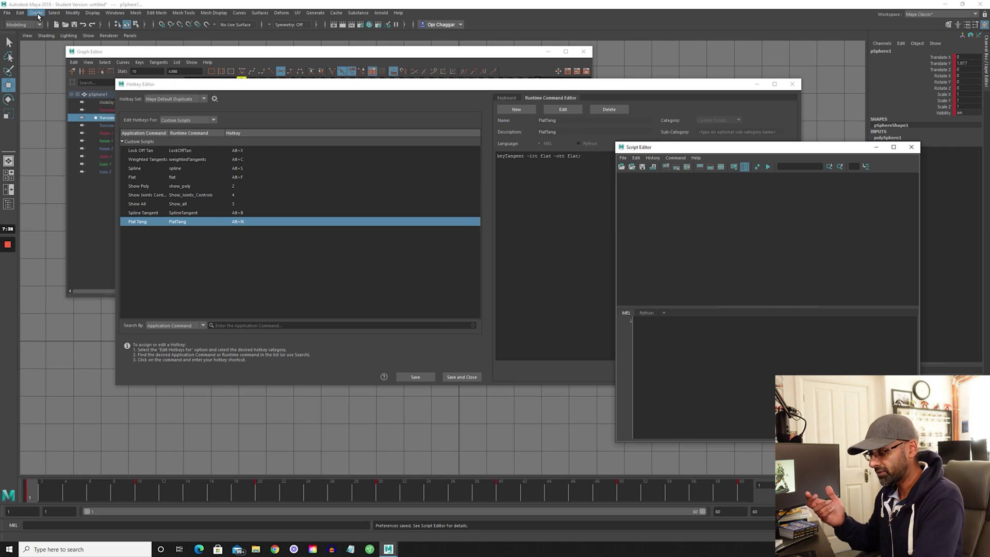
{"action": "key", "text": "alt"}
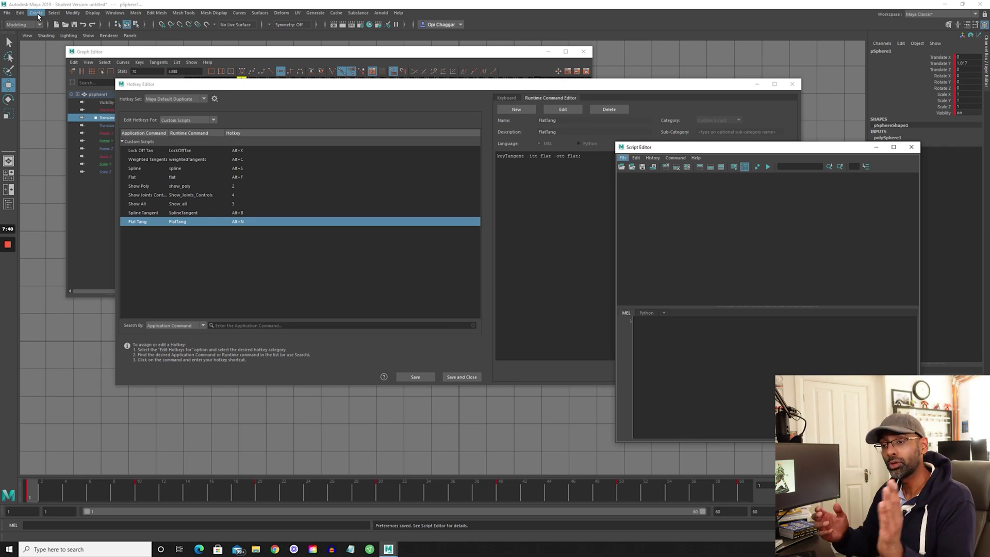